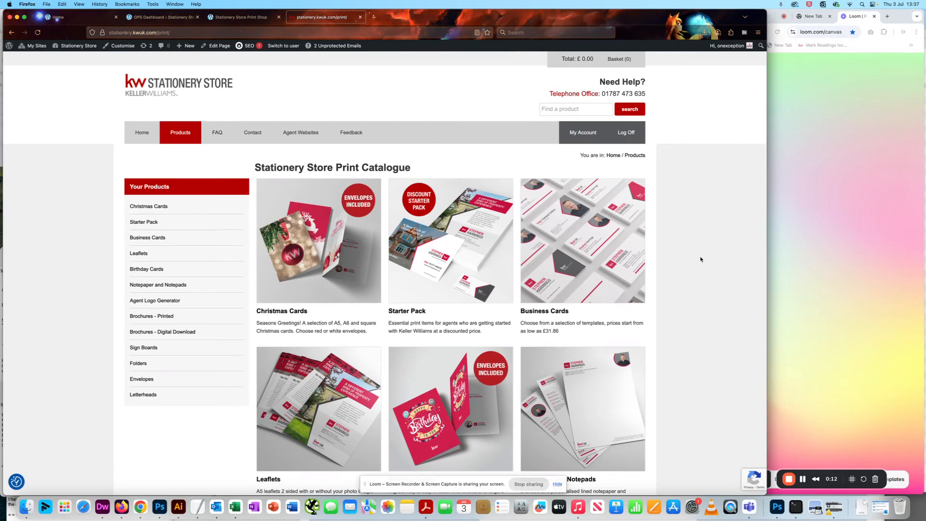
Browse the product images in the Stationery Store Print Catalogue.
scroll(700, 259, down, 1)
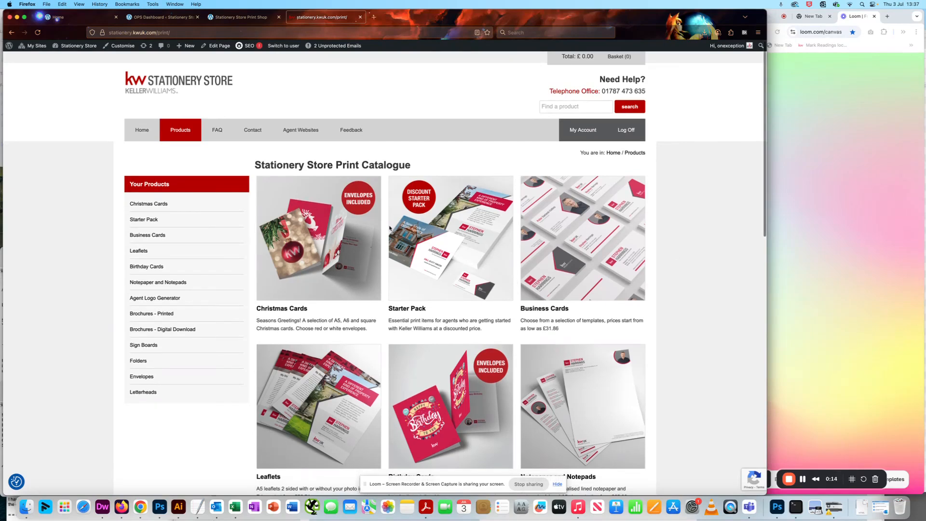
scroll(523, 233, down, 5)
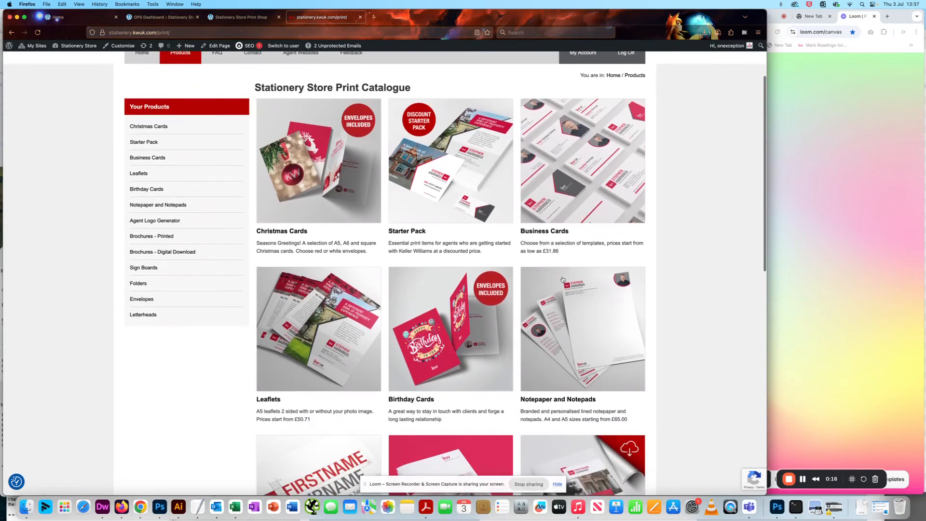
scroll(395, 309, down, 5)
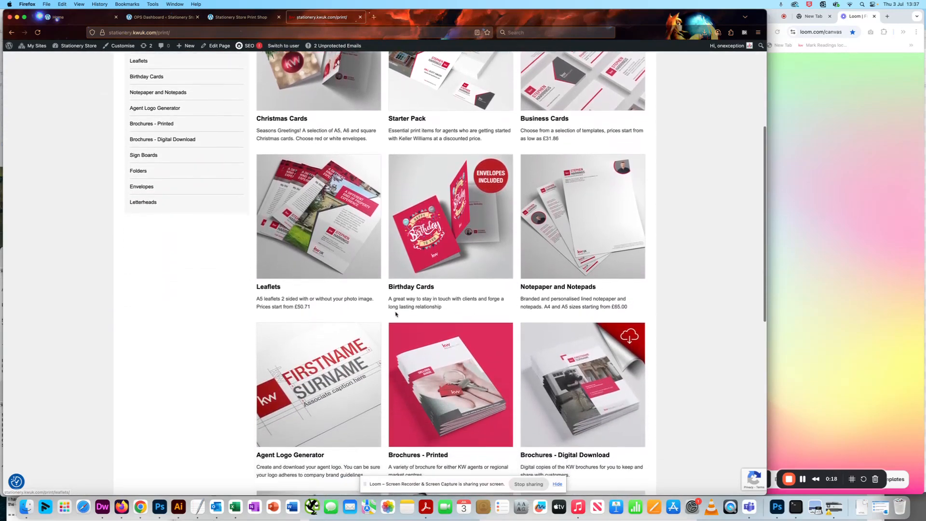
scroll(700, 326, down, 2)
scroll(706, 310, down, 3)
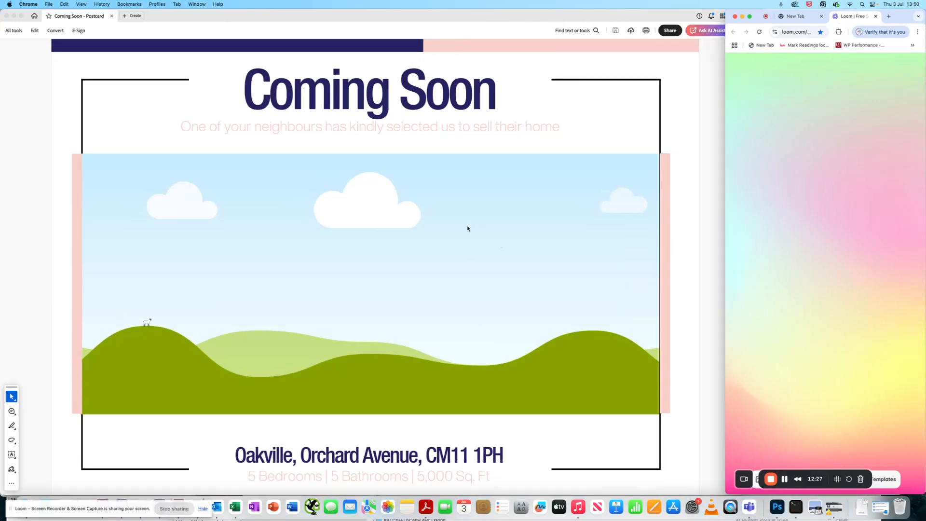
Switch to Acrobat and show the page thumbnails of the Coming Soon postcard PDF.
click(465, 227)
click(674, 100)
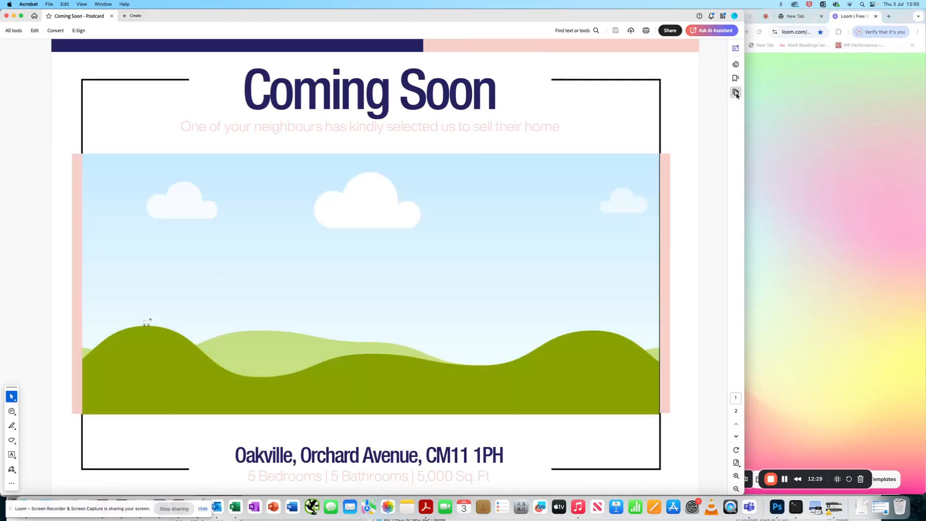
click(735, 93)
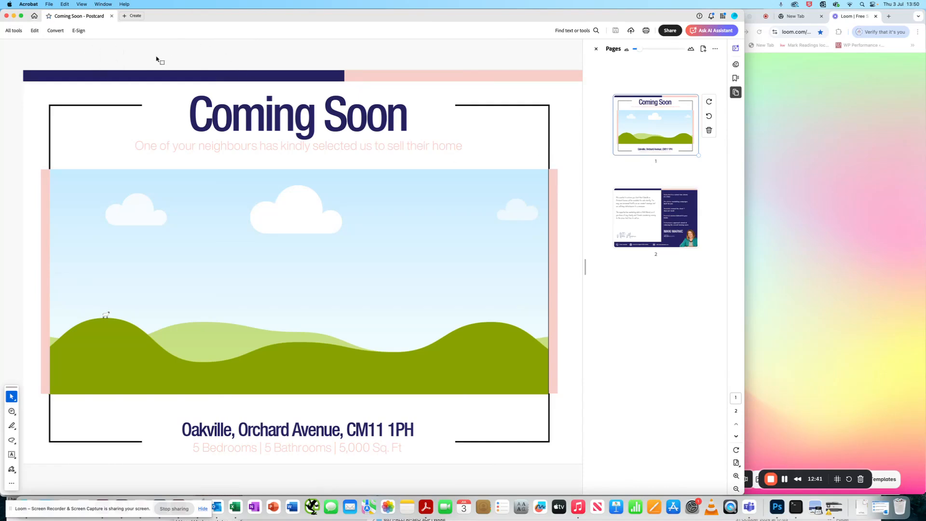
Export the postcard PDF as JPEG images named "Postcard Demo" into the Postcode folder on the Desktop.
click(47, 5)
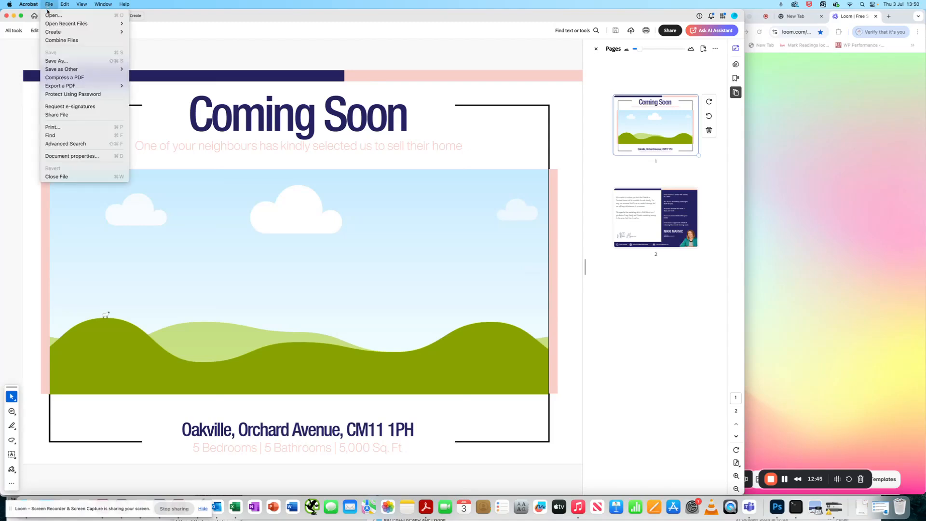
mouse_move(63, 70)
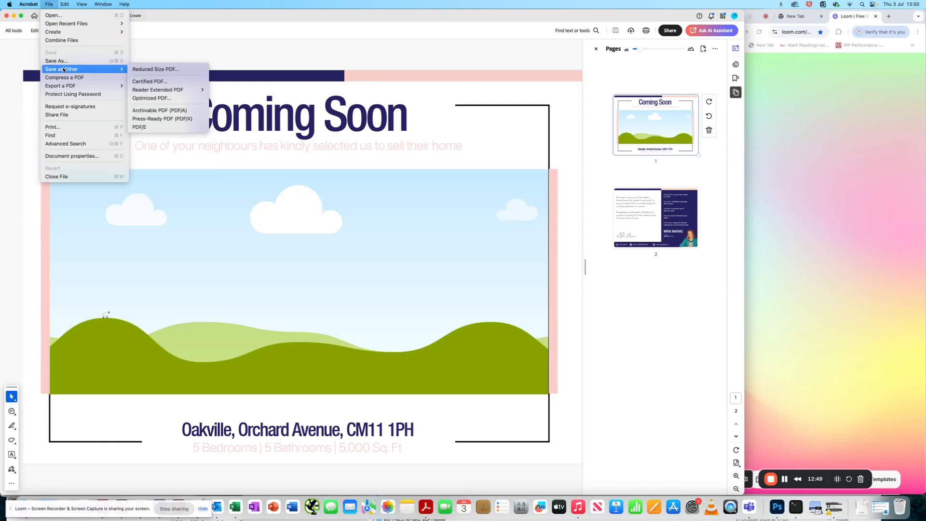
mouse_move(72, 87)
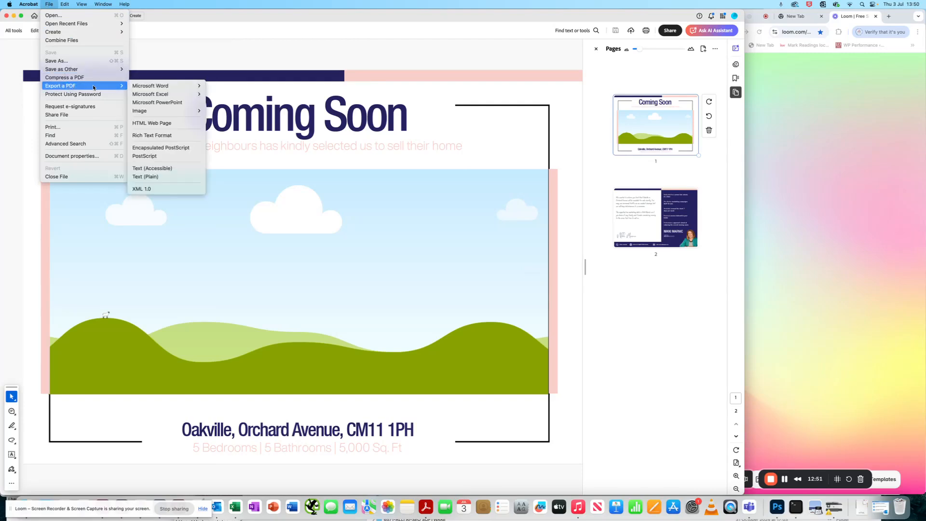
mouse_move(138, 112)
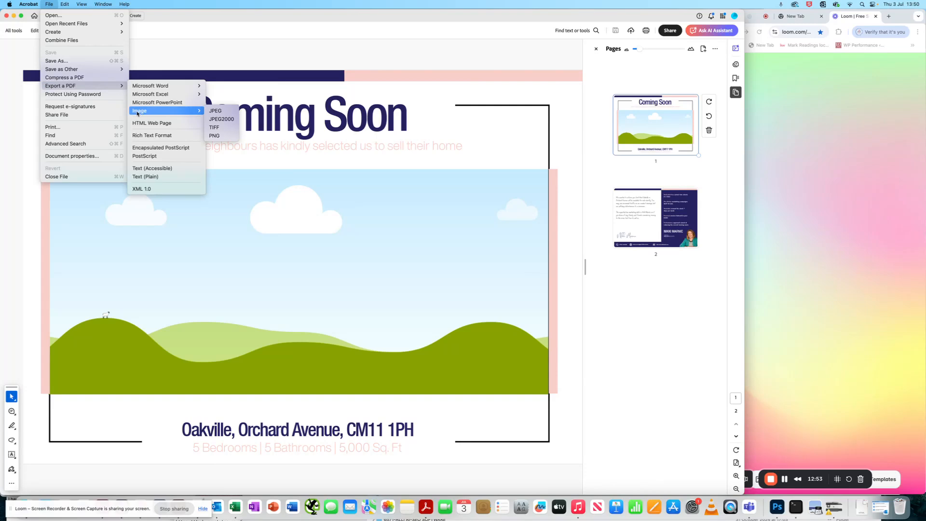
click(222, 112)
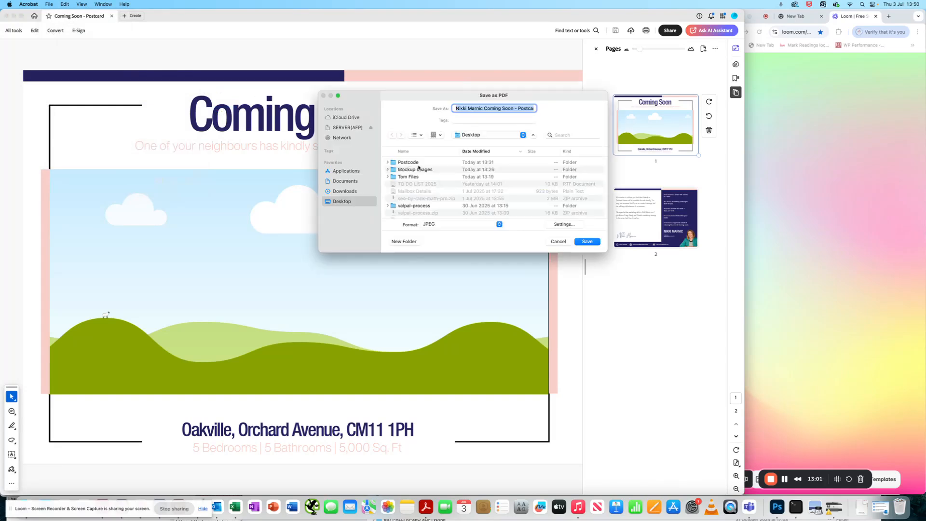
scroll(395, 163, down, 1)
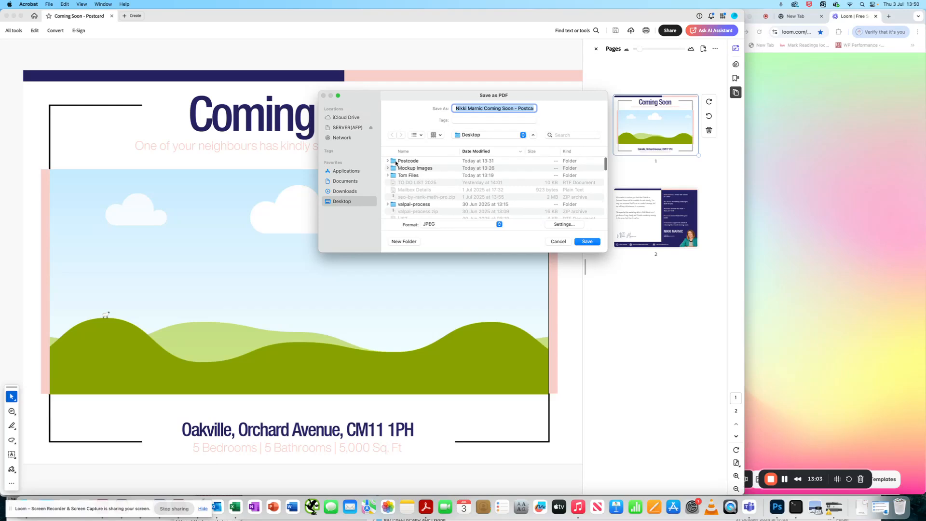
double_click(400, 161)
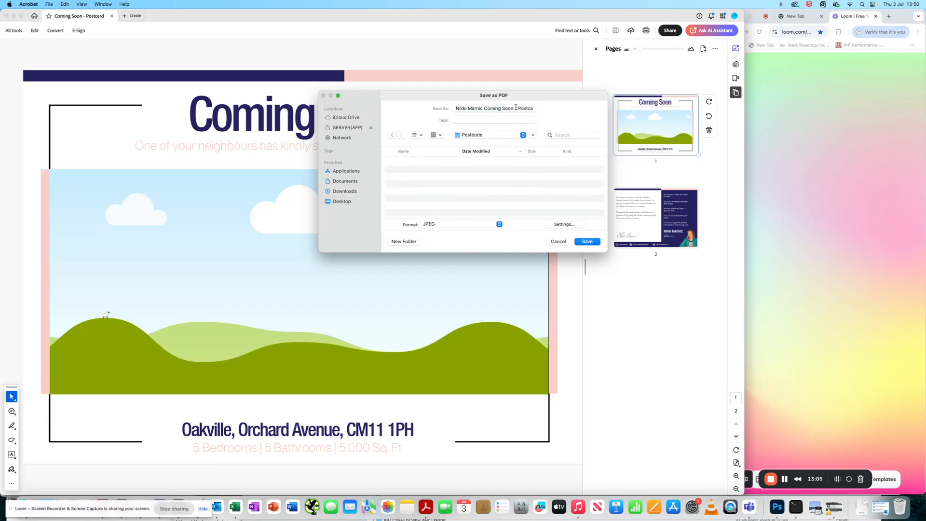
drag(517, 108, 436, 105)
key(BackSpace)
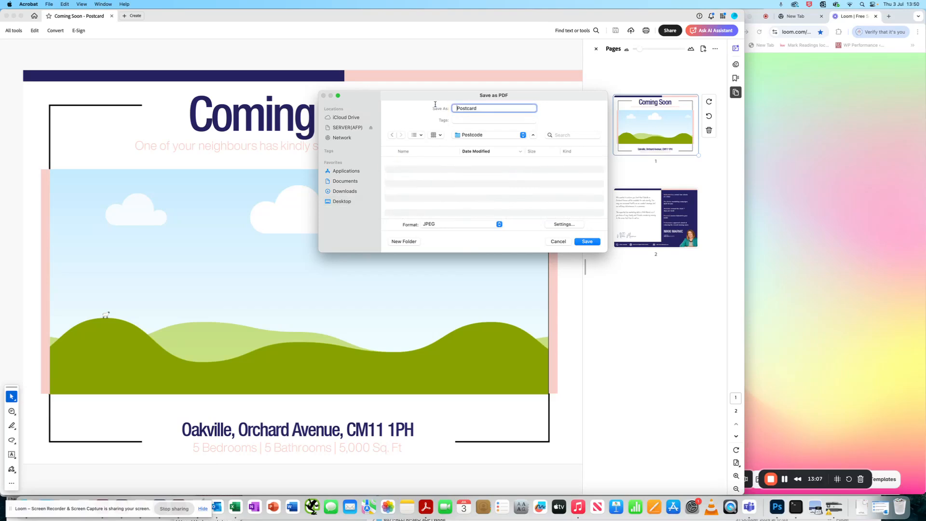
text(Demo)
click(589, 243)
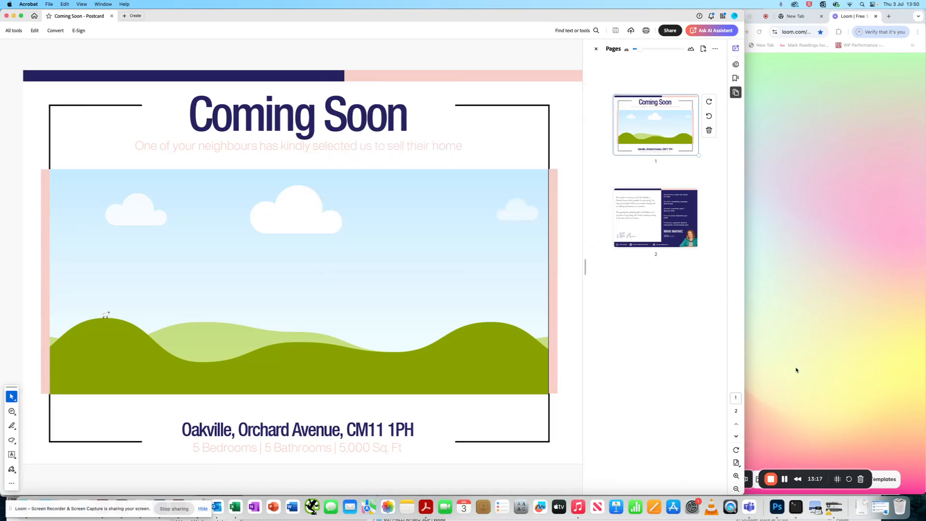
click(786, 359)
click(784, 478)
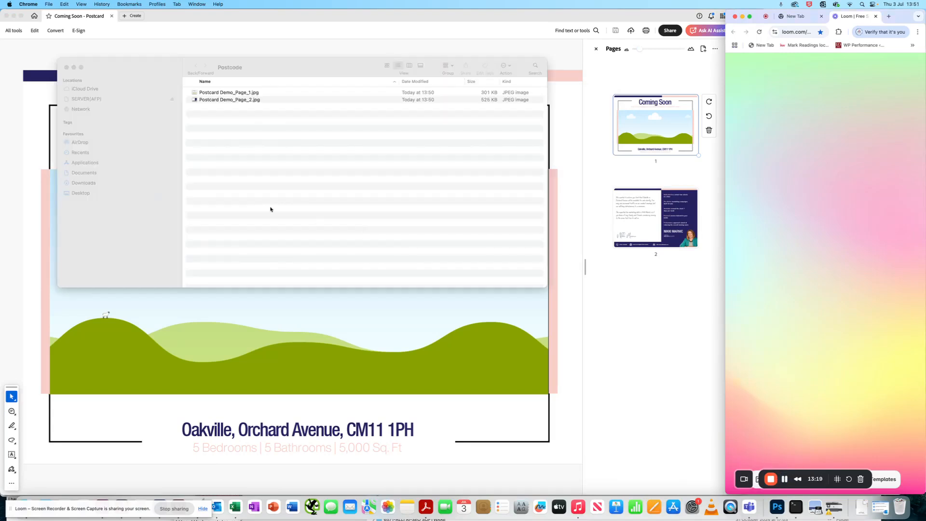
Preview both exported postcard page JPEGs in the Postcode folder in Finder.
click(231, 78)
drag(231, 79, 272, 61)
click(260, 73)
key(space)
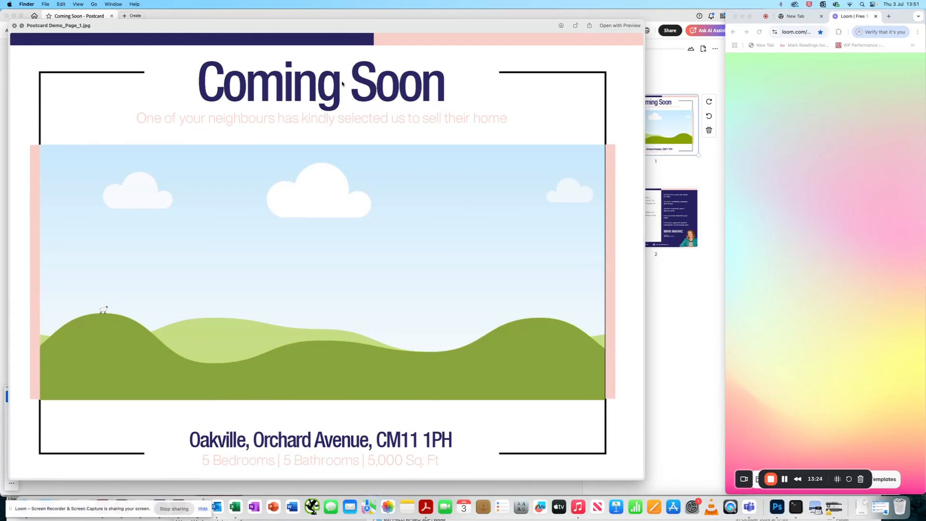
key(Down)
key(Up)
key(Down)
key(Up)
key(space)
click(333, 112)
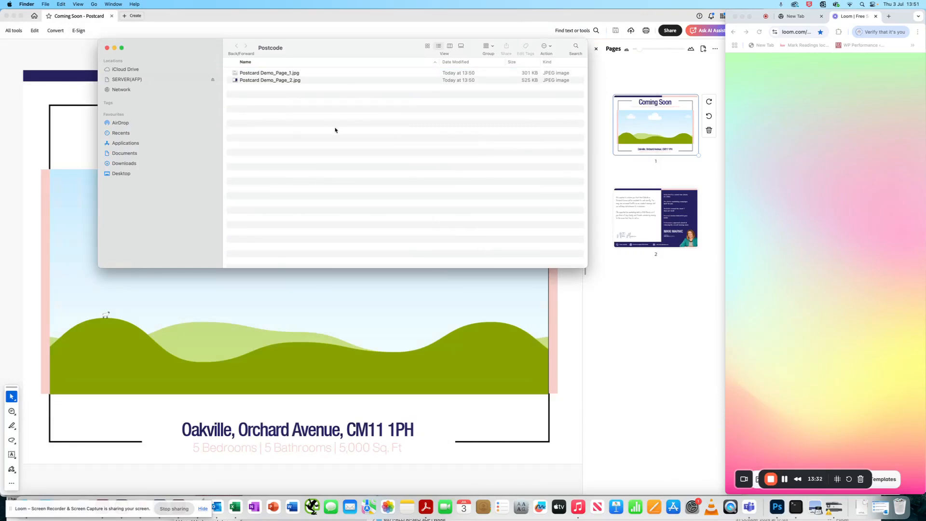
click(261, 74)
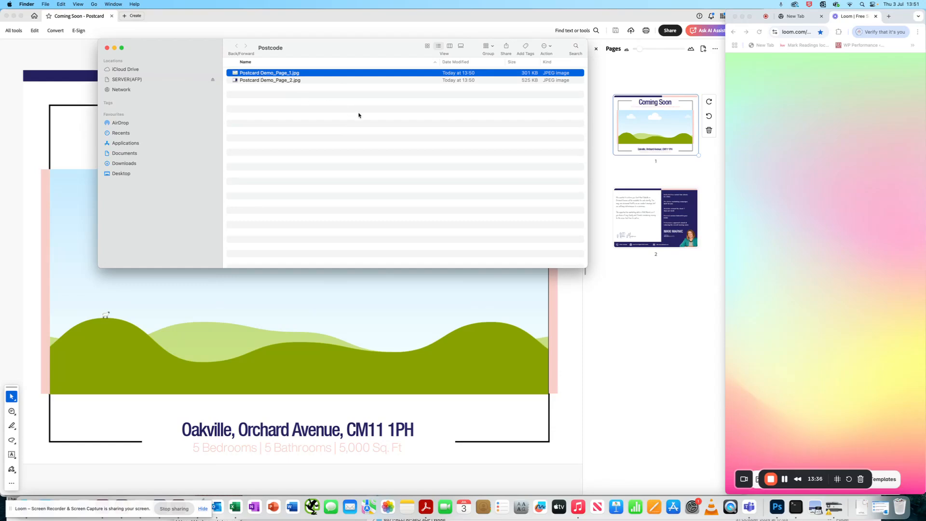
key(space)
key(Down)
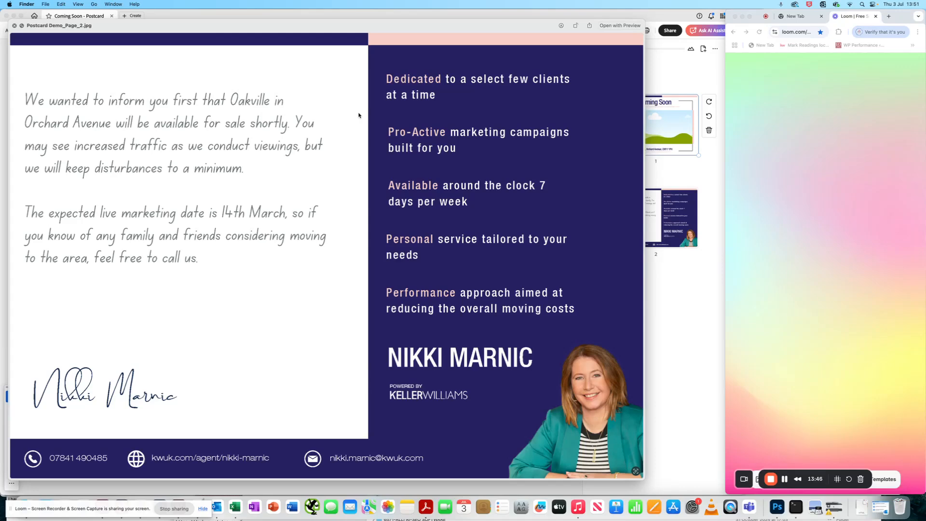
key(space)
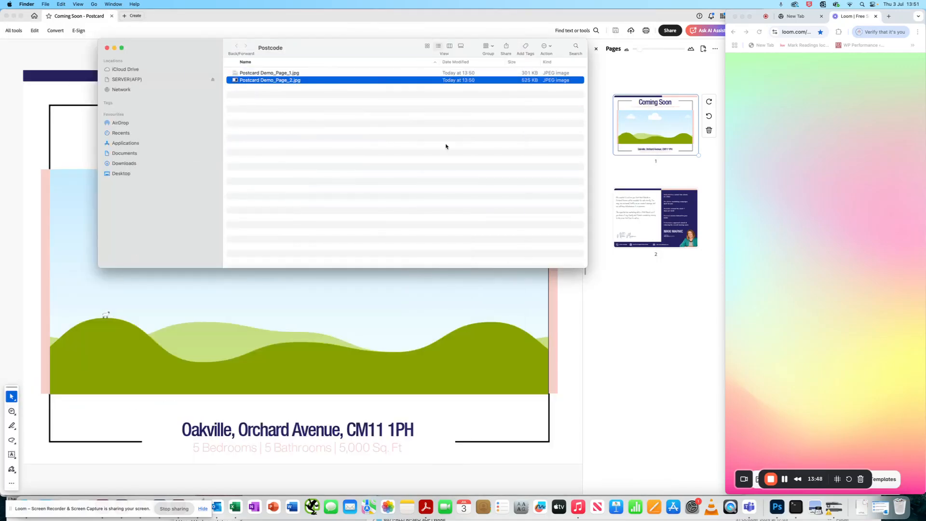
Open Demo1.psd from the "How to create you product mockups" folder in Photoshop.
click(896, 263)
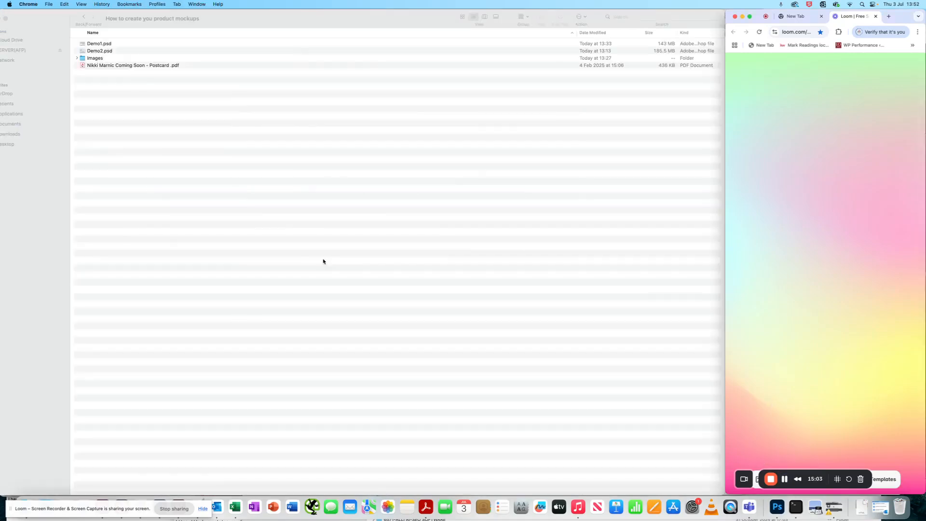
click(163, 128)
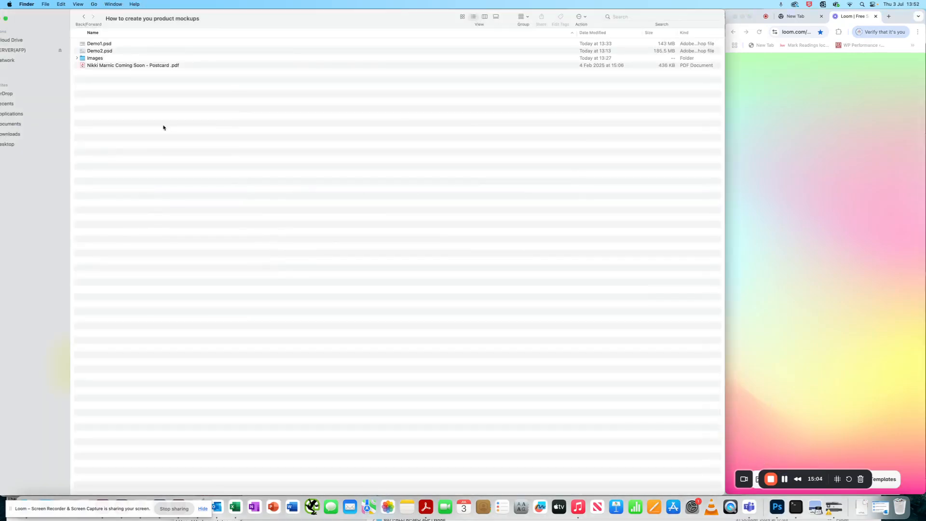
double_click(100, 44)
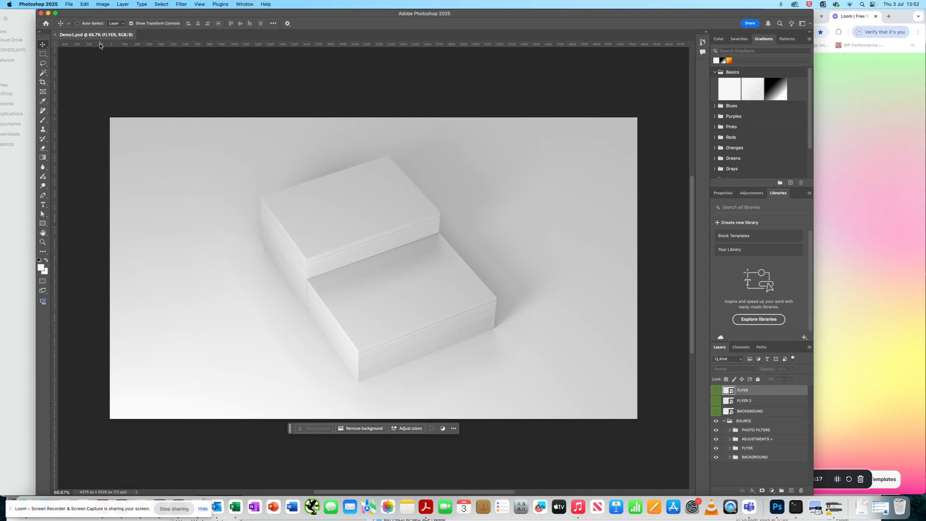
Open the contents of the FLYER smart object layer for editing.
click(922, 390)
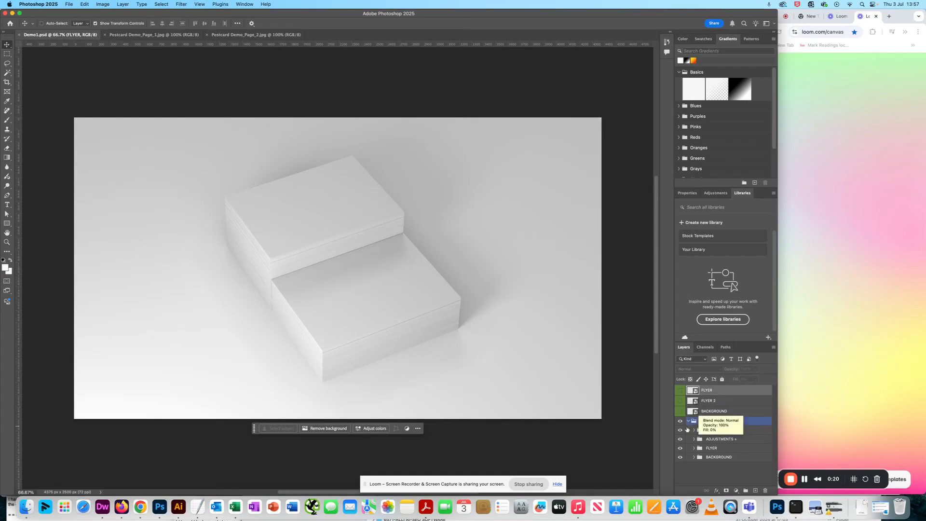
click(688, 421)
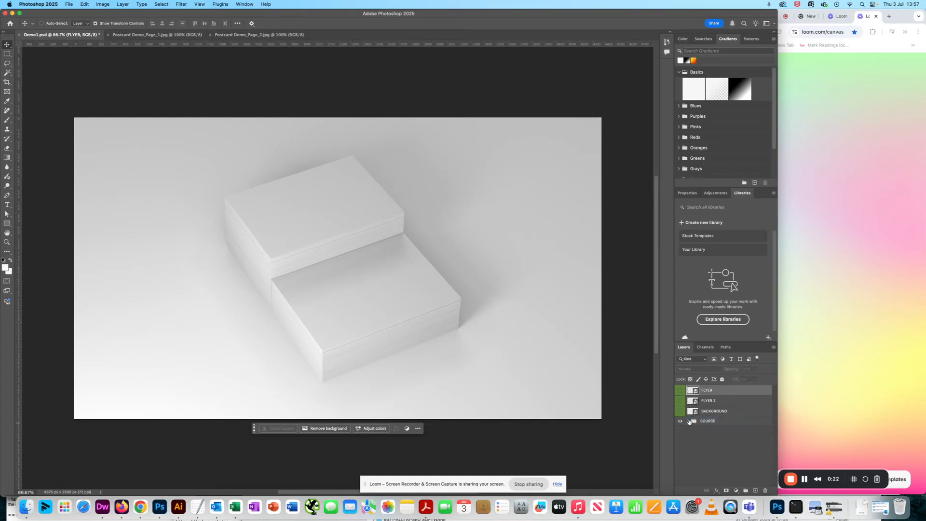
click(688, 421)
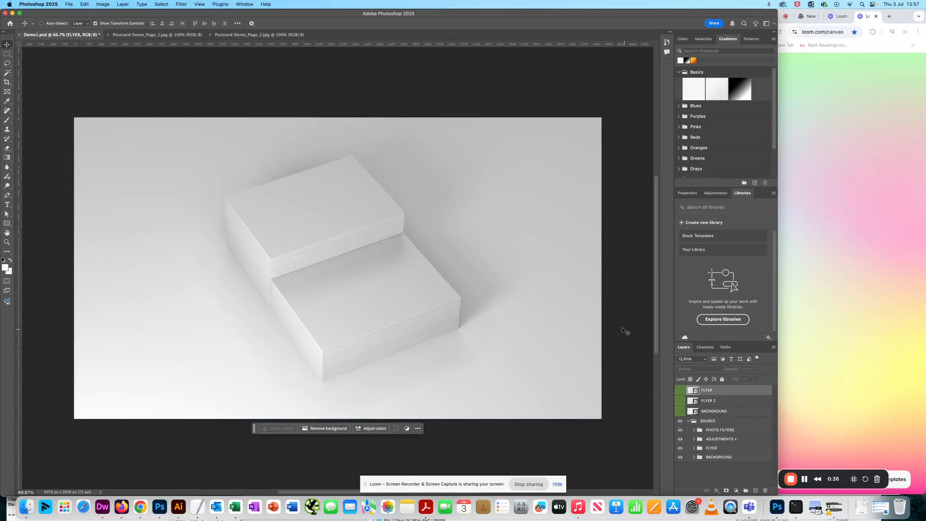
double_click(691, 391)
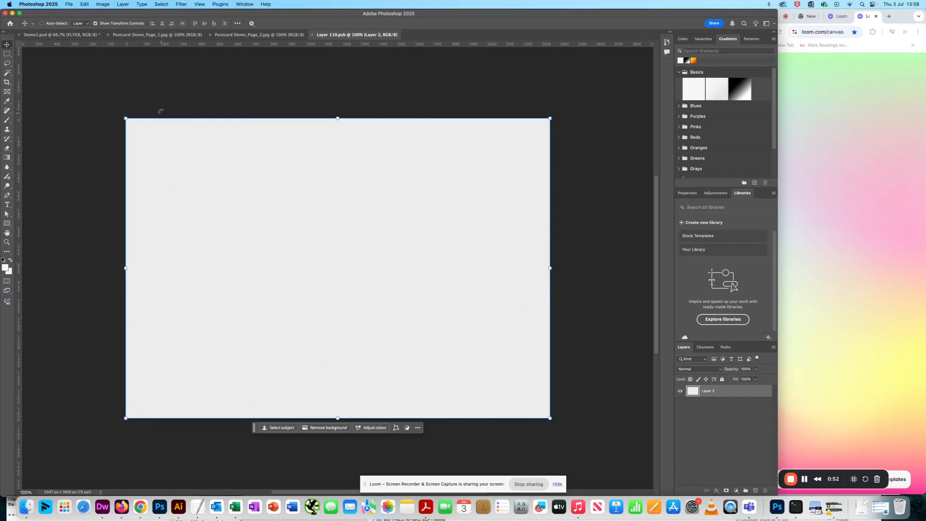
Select the whole artwork of Postcard Demo_Page_1.jpg with the Rectangular Marquee tool and copy it.
click(148, 36)
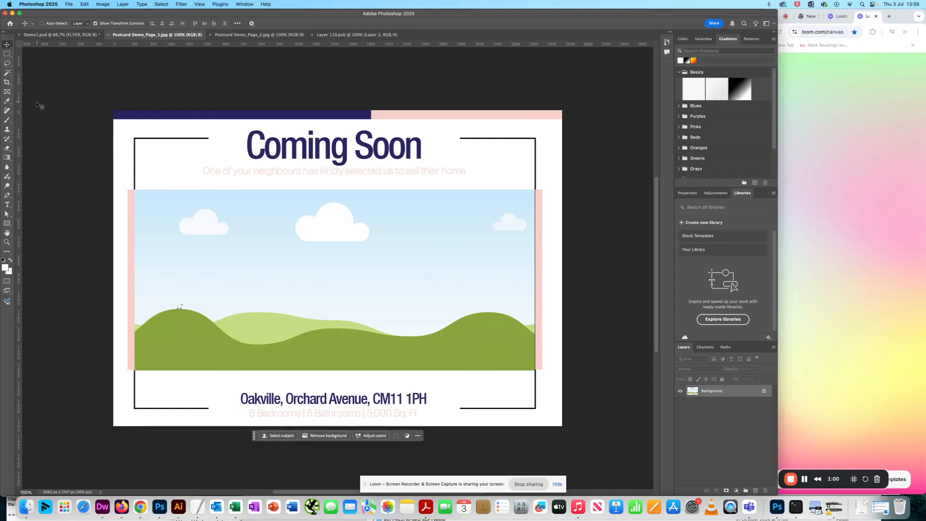
click(7, 54)
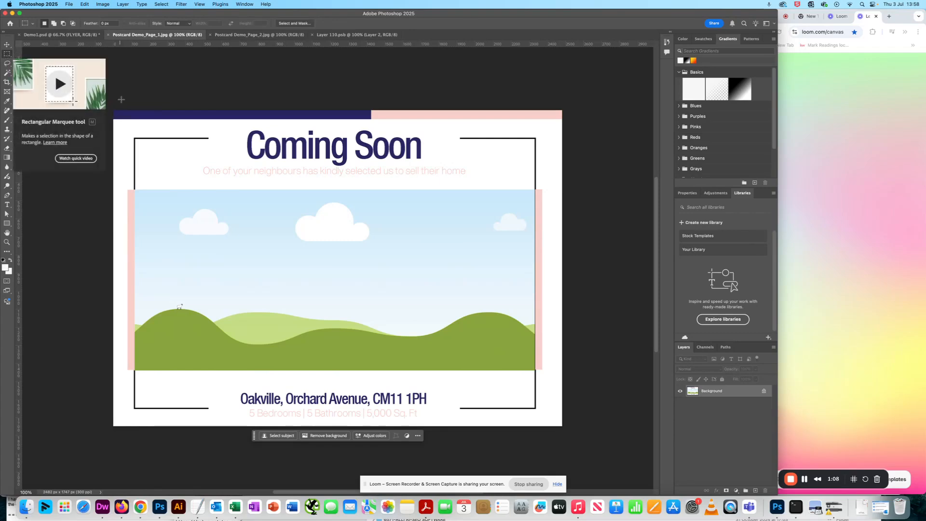
drag(113, 110, 655, 439)
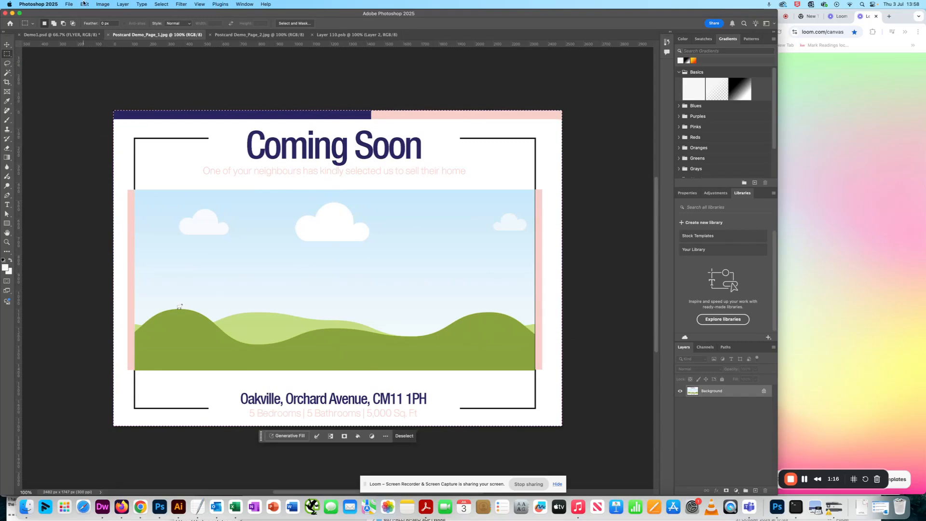
click(84, 4)
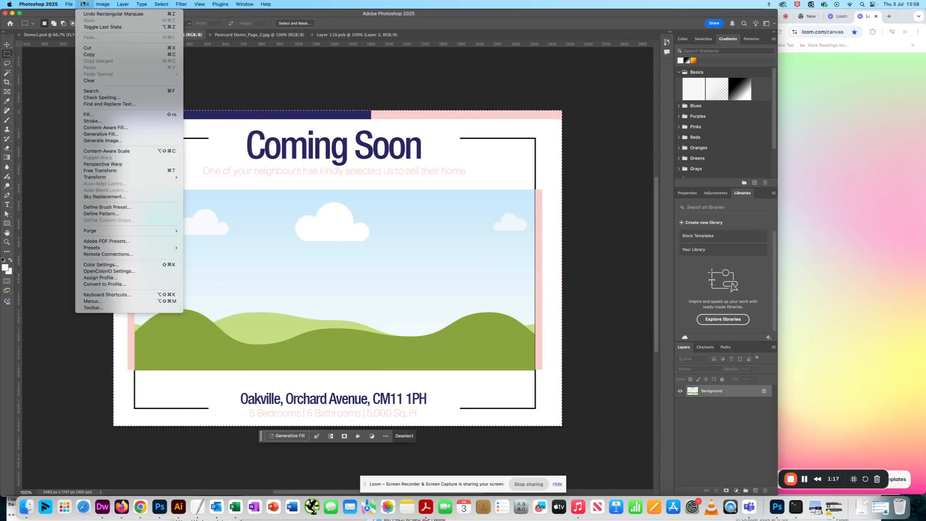
click(98, 54)
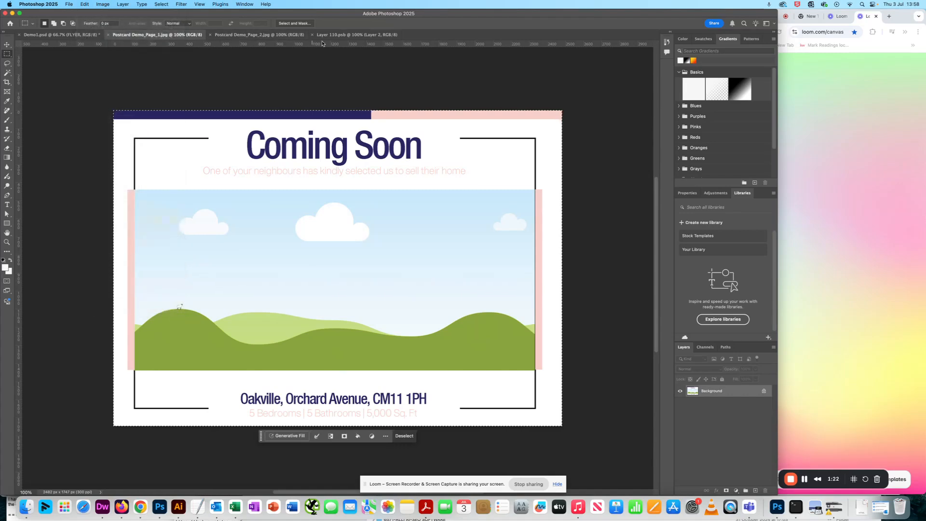
Paste the copied front artwork into the FLYER smart object document, Layer 110.psb.
click(354, 36)
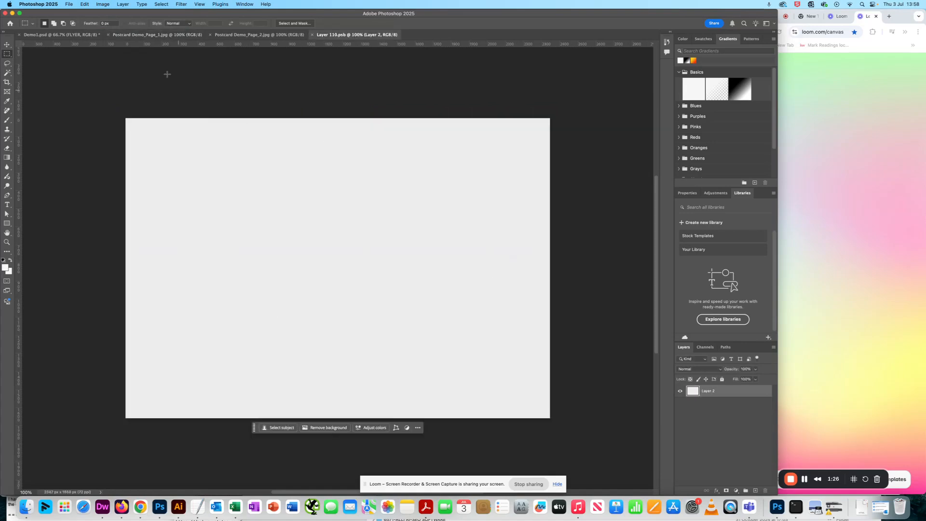
click(86, 4)
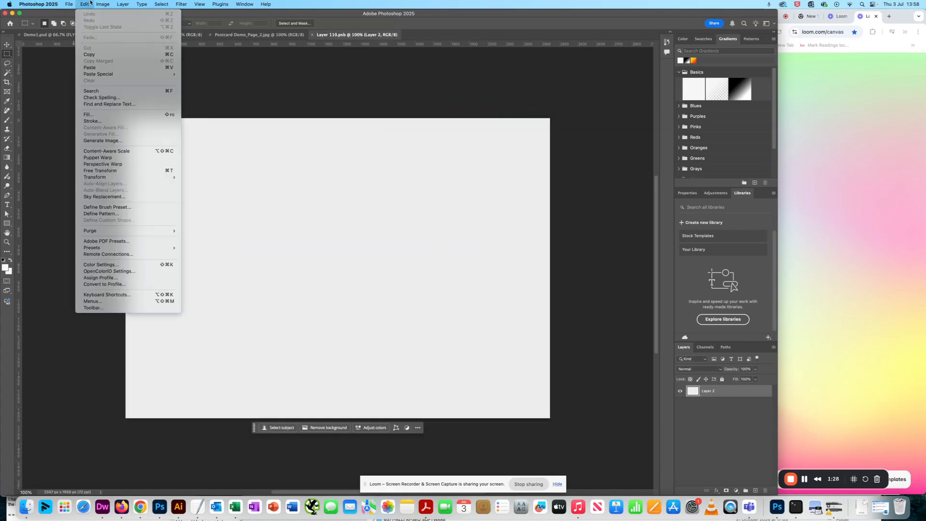
click(92, 67)
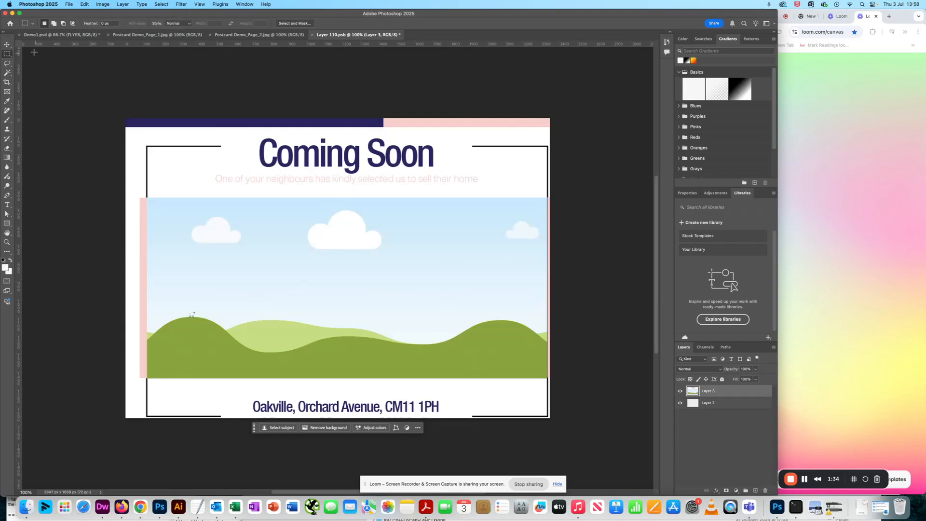
Scale the pasted front artwork down to about 95% so it fits the Layer 110.psb canvas, and apply the transformation.
click(7, 44)
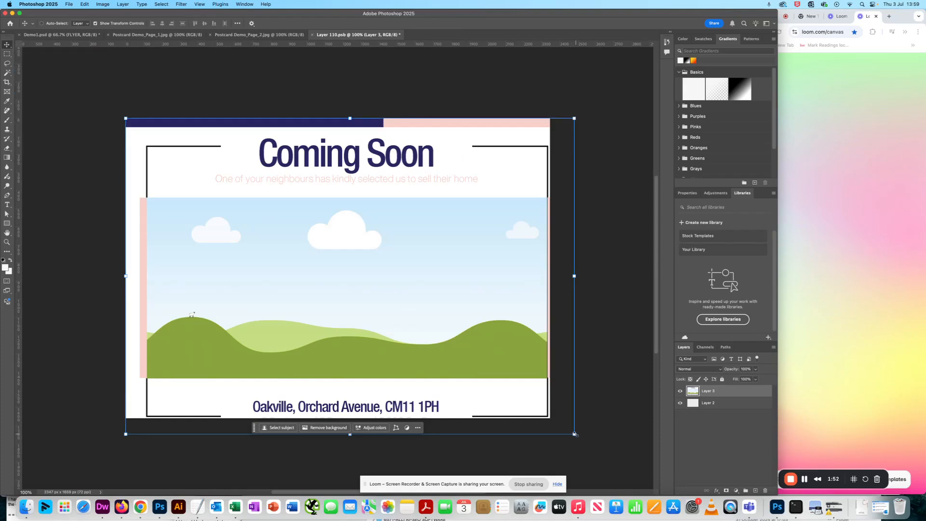
drag(574, 434, 550, 417)
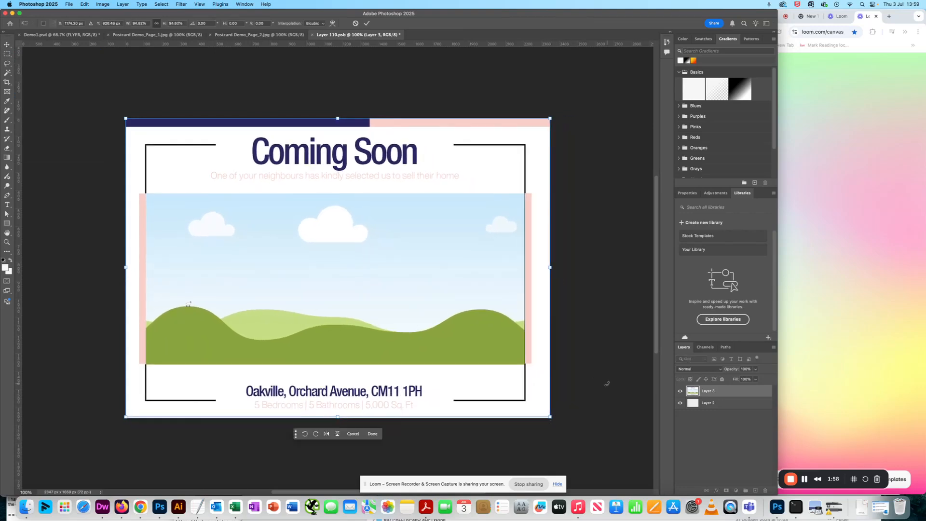
key(Down)
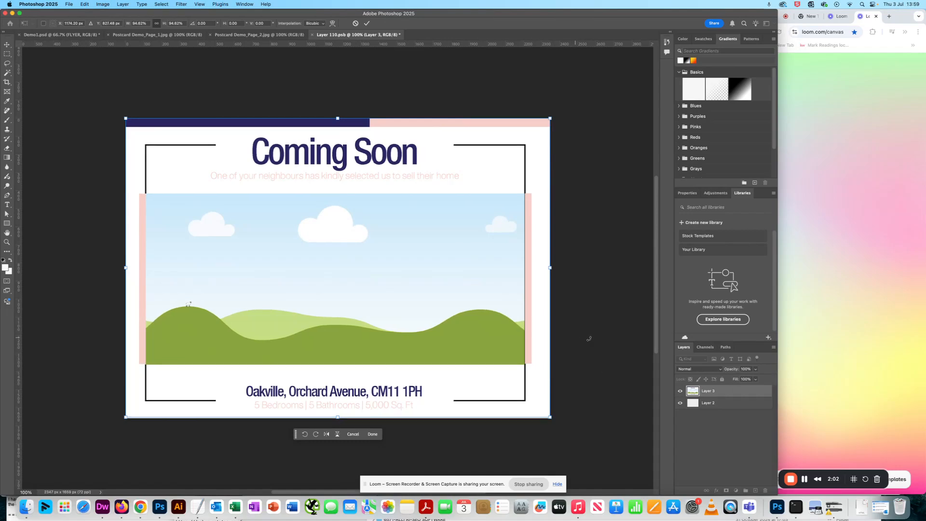
key(Return)
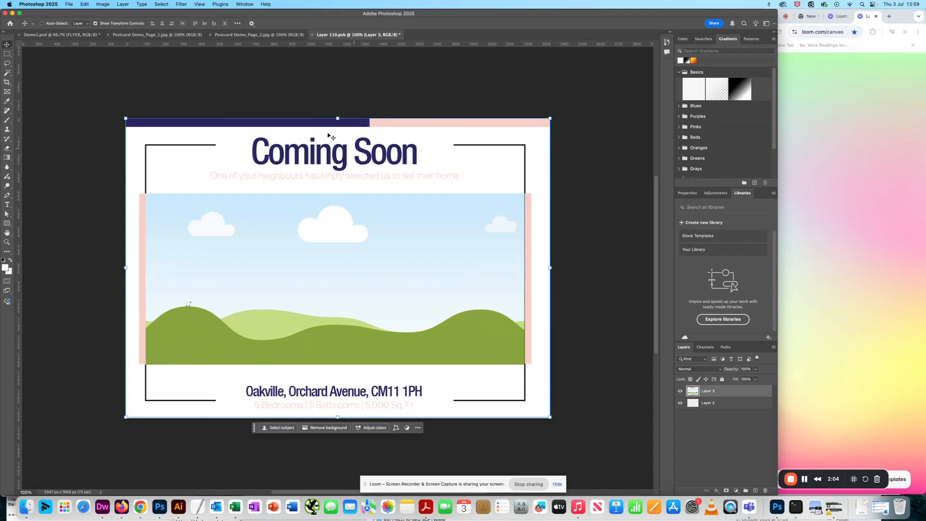
Save Layer 110.psb and return to Demo1.psd to check the front design on the mockup.
click(70, 4)
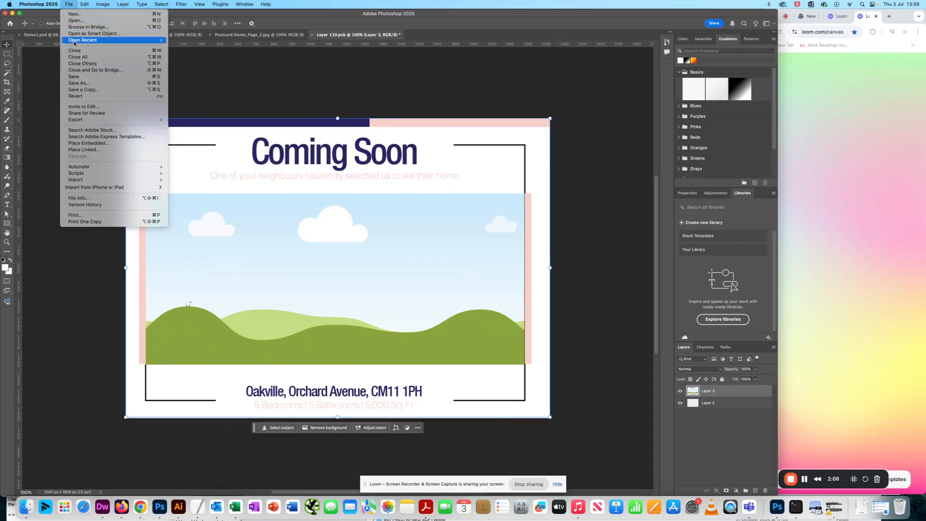
click(78, 78)
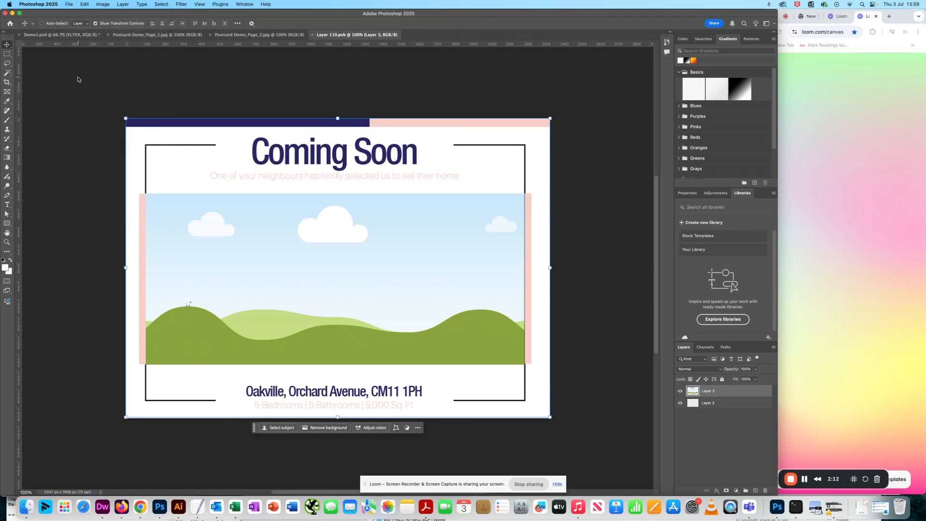
drag(388, 71, 392, 74)
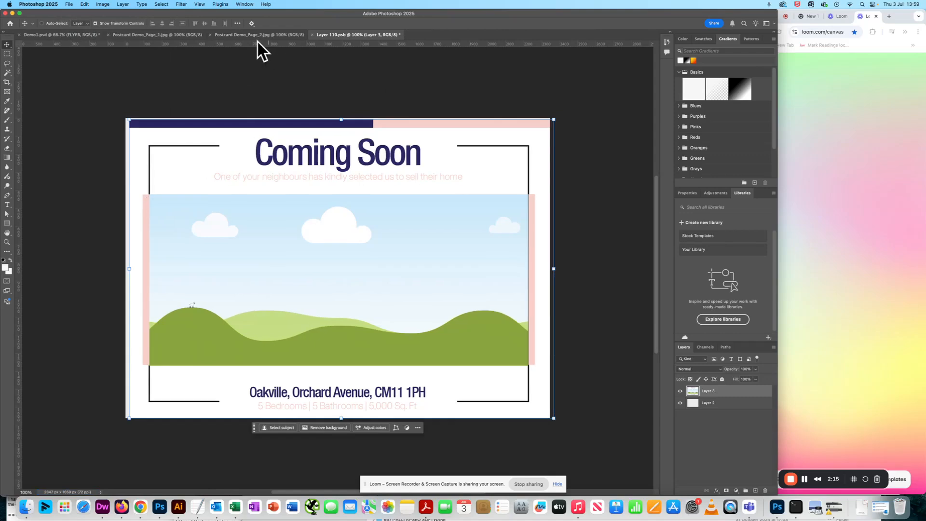
click(52, 36)
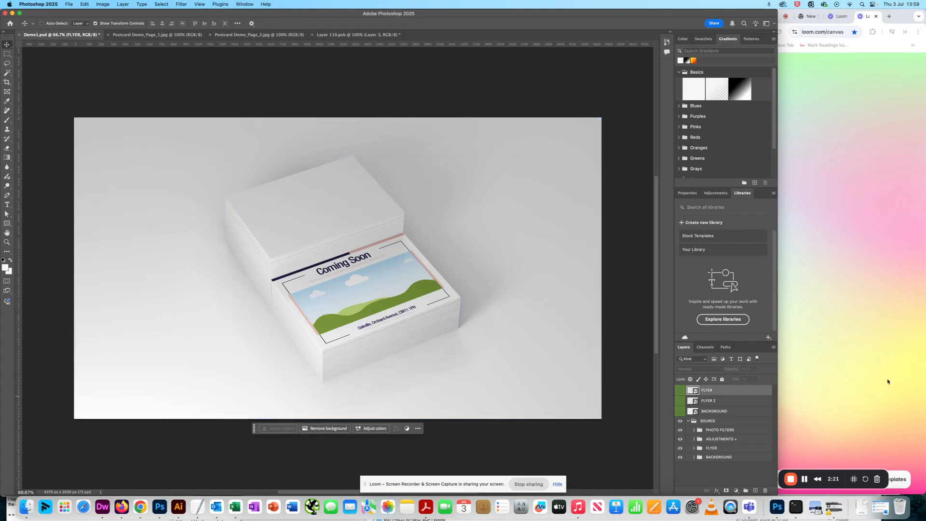
click(888, 381)
click(804, 479)
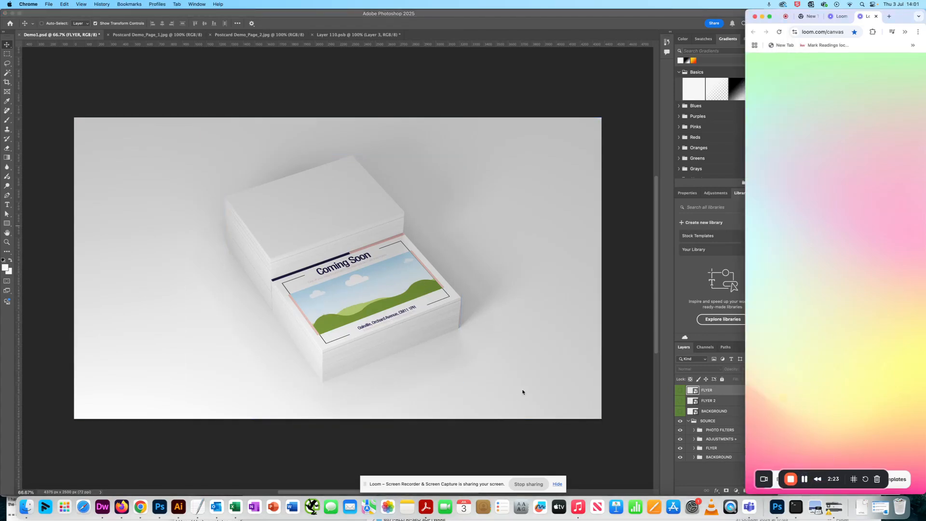
Open the contents of the FLYER 2 smart object layer in Demo1.psd for editing.
click(522, 392)
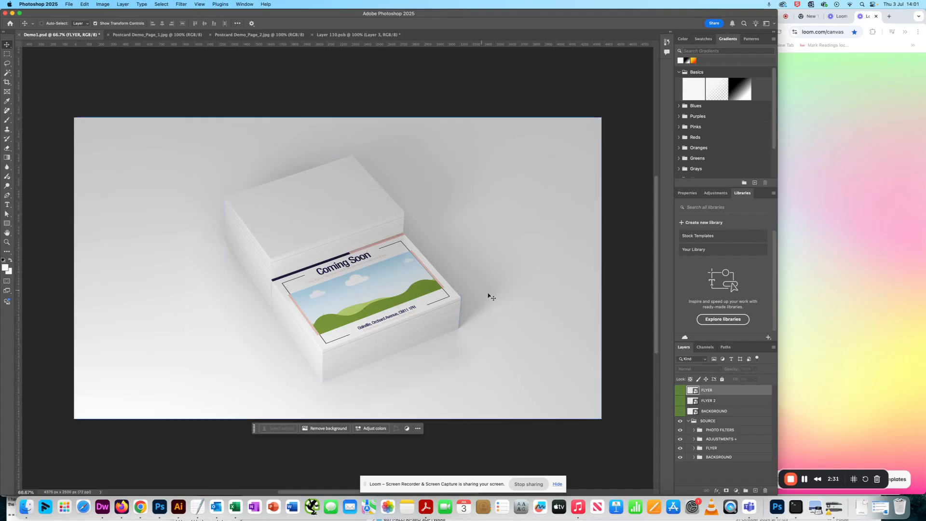
click(691, 402)
double_click(691, 402)
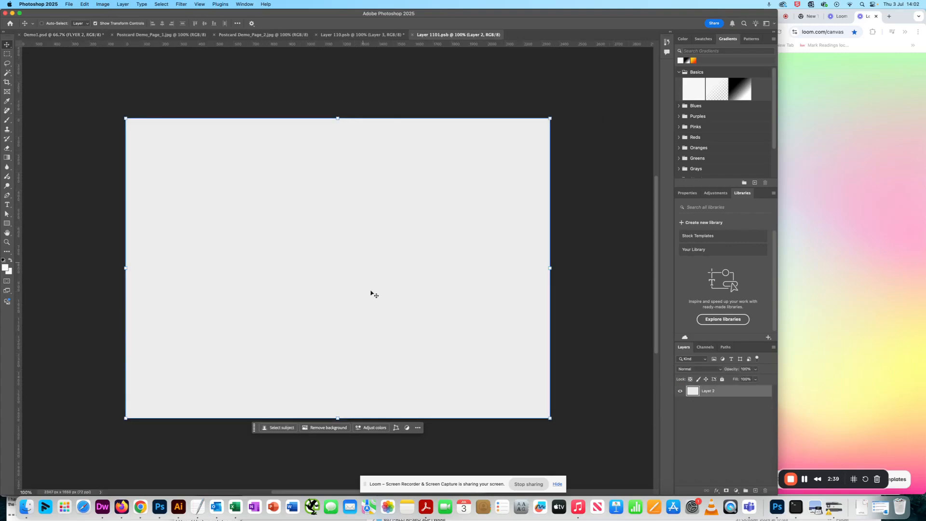
Select the whole artwork of Postcard Demo_Page_2.jpg with the Rectangular Marquee tool and copy it.
click(261, 37)
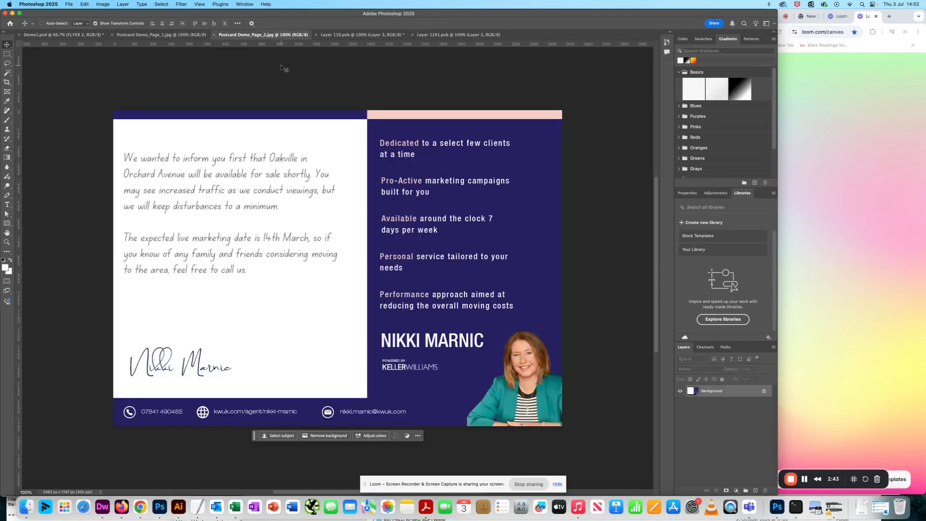
click(7, 54)
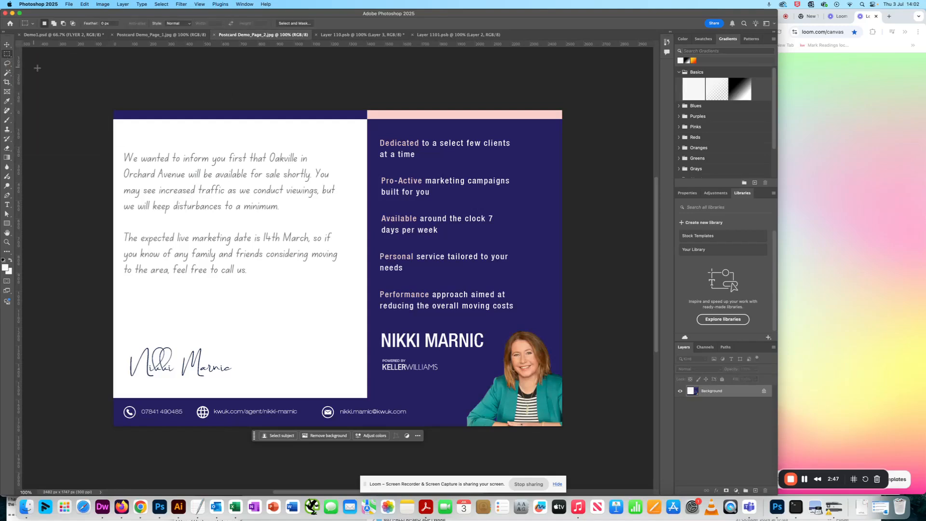
drag(93, 93, 626, 434)
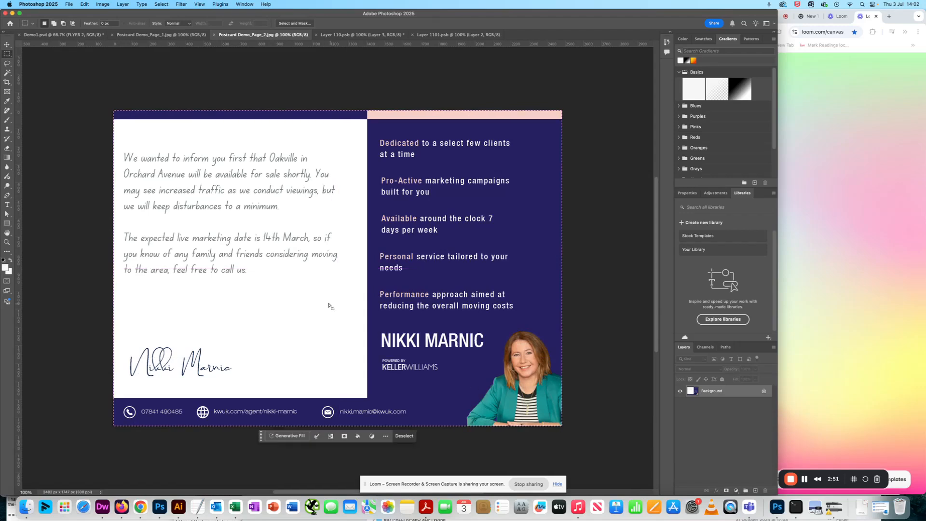
click(85, 6)
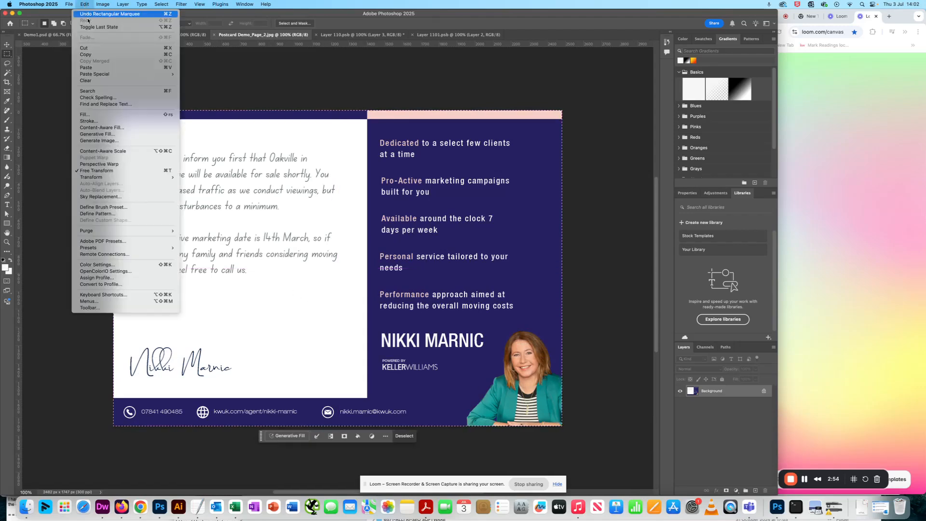
click(92, 54)
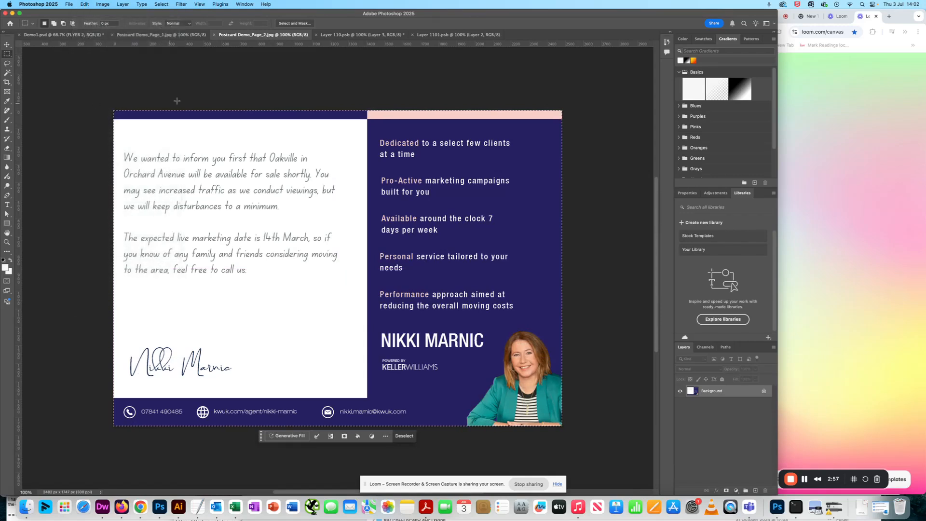
Paste the copied back artwork into the FLYER 2 smart object document, Layer 1101.psb.
click(459, 35)
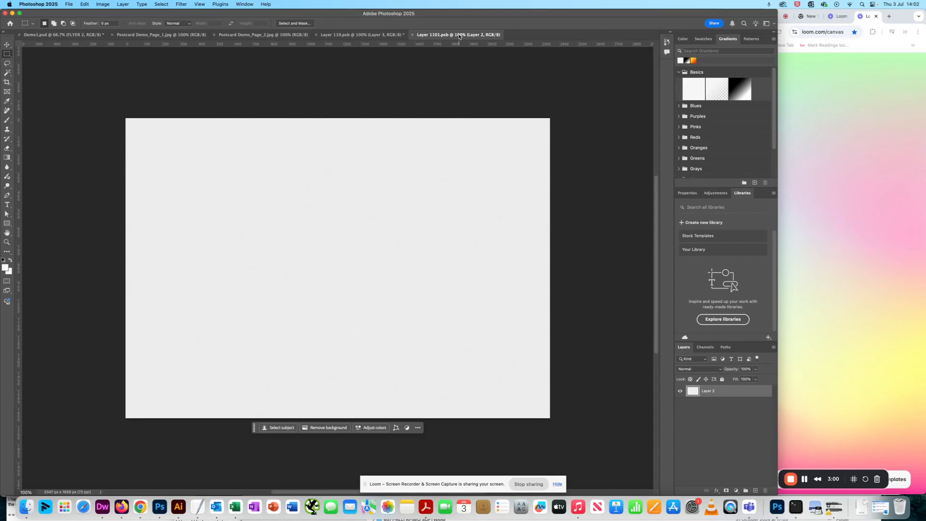
click(84, 4)
click(86, 68)
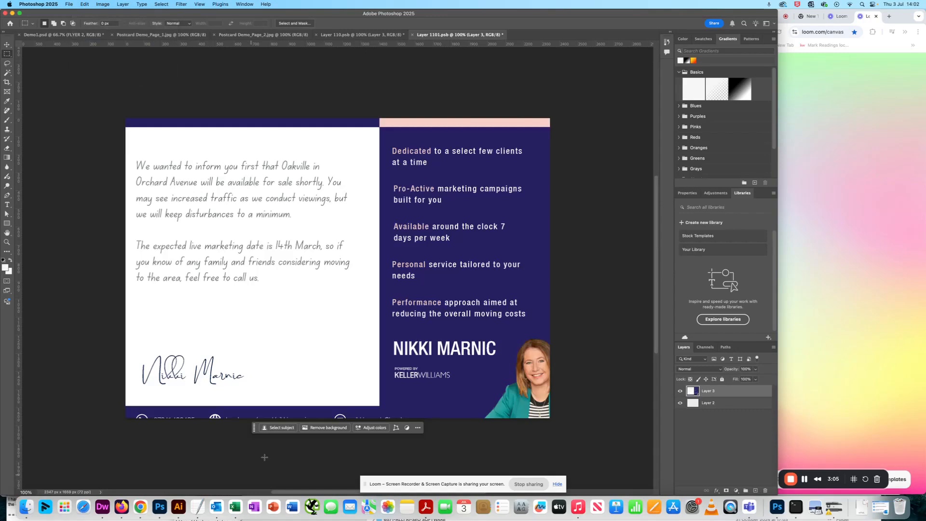
Scale the pasted back artwork down proportionally to about 95% with the Move tool's transform controls to fit the canvas.
click(6, 45)
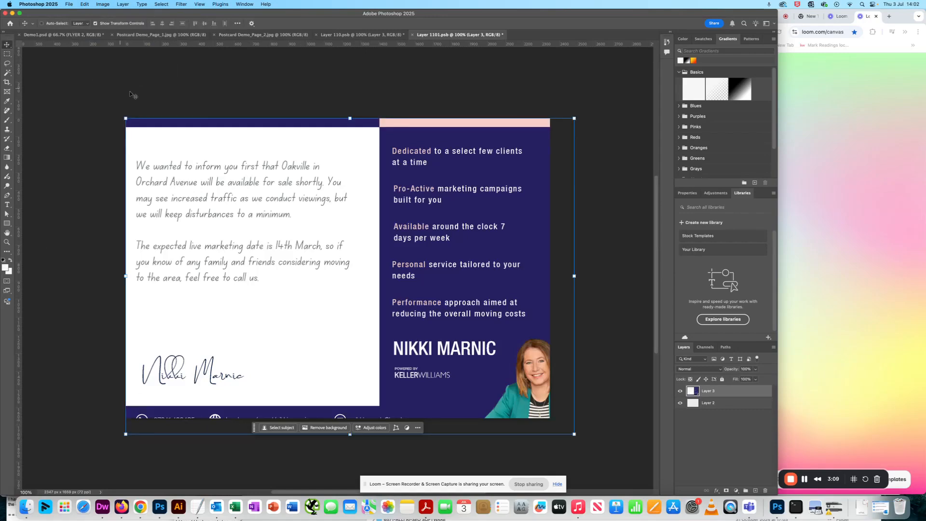
click(574, 433)
drag(573, 433, 548, 424)
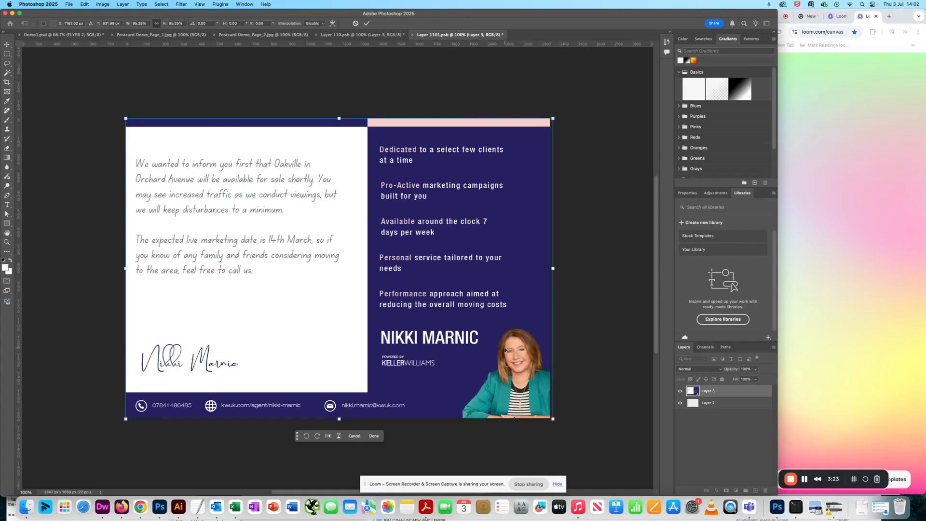
Nudge the scaled back artwork about 11 px left so it covers the canvas evenly, and check its edges.
key(Left)
key(Left)
key(Left)
key(Left)
key(Left)
key(Left)
key(Left)
key(Left)
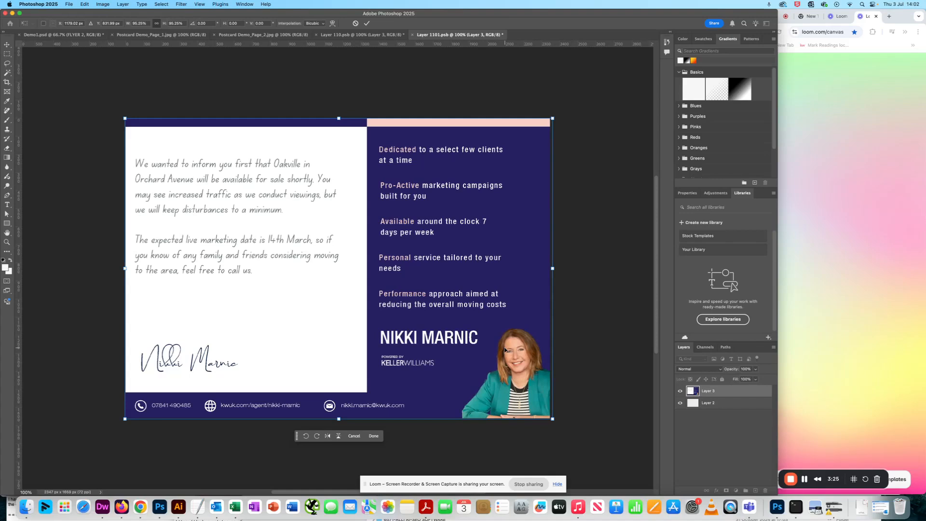
key(Left)
key(Left)
key(Left)
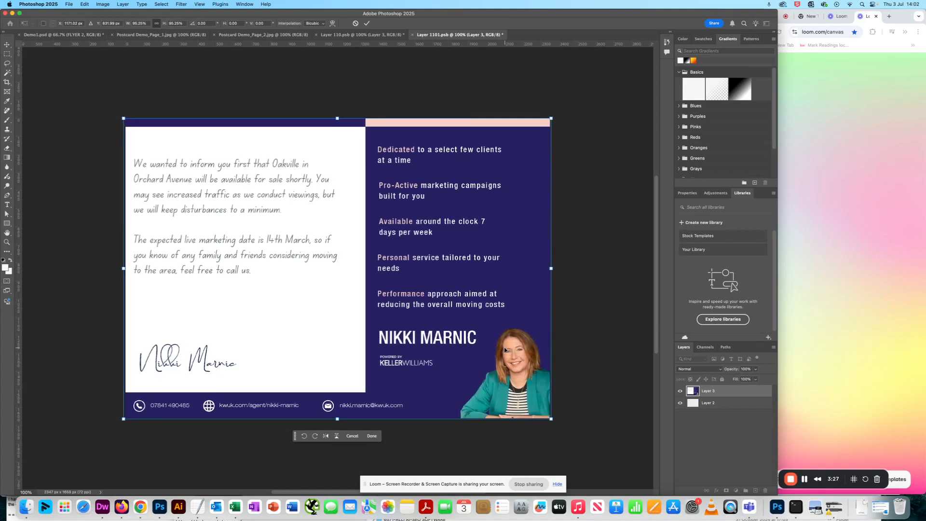
key(Right)
key(Down)
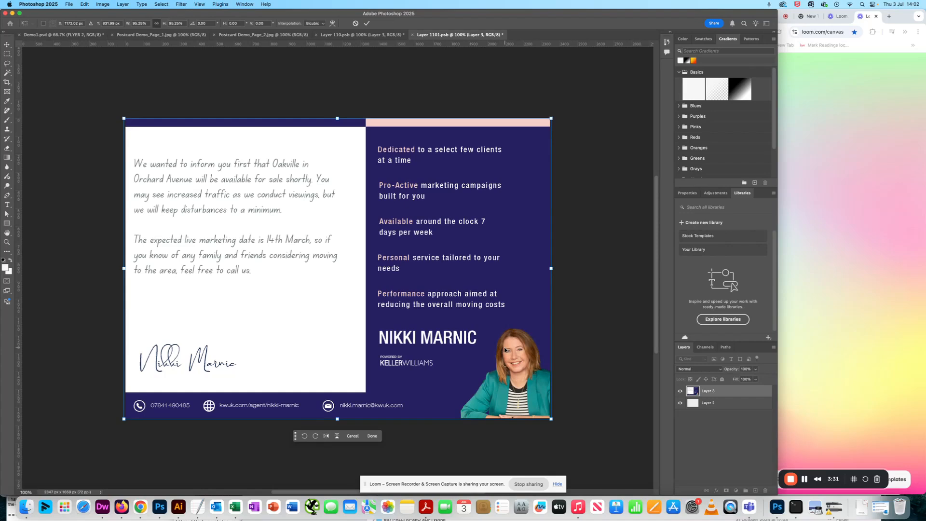
scroll(504, 349, up, 3)
scroll(569, 313, down, 5)
scroll(390, 316, up, 4)
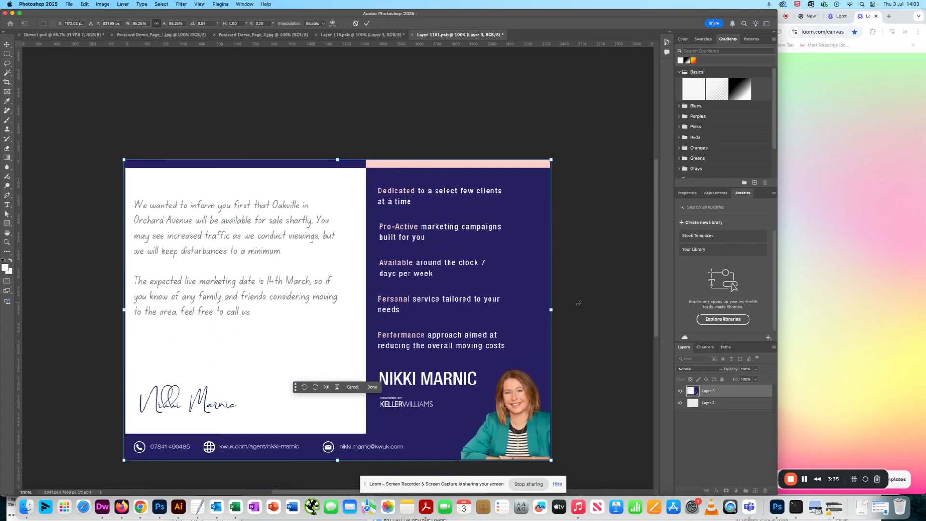
scroll(386, 312, down, 3)
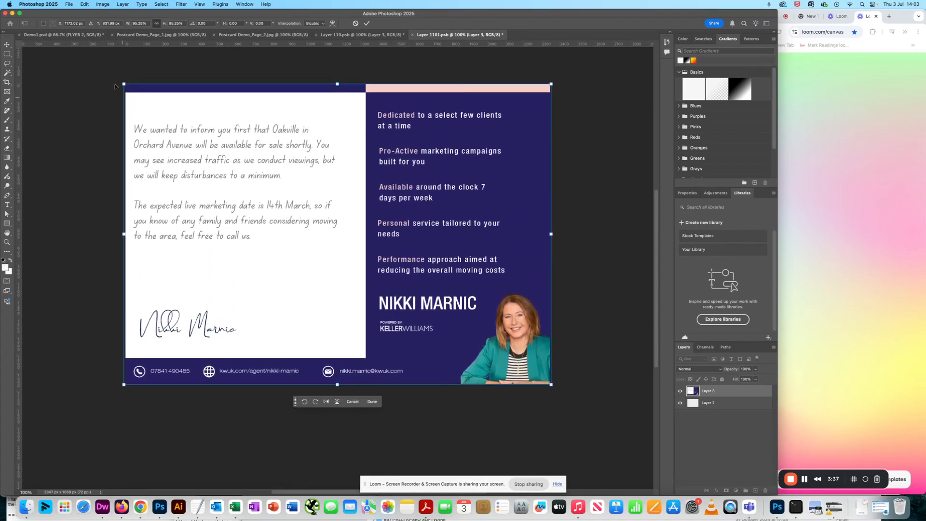
Save Layer 1101.psb with the transformation applied, and return to Demo1.psd to check the back design on the mockup.
click(71, 4)
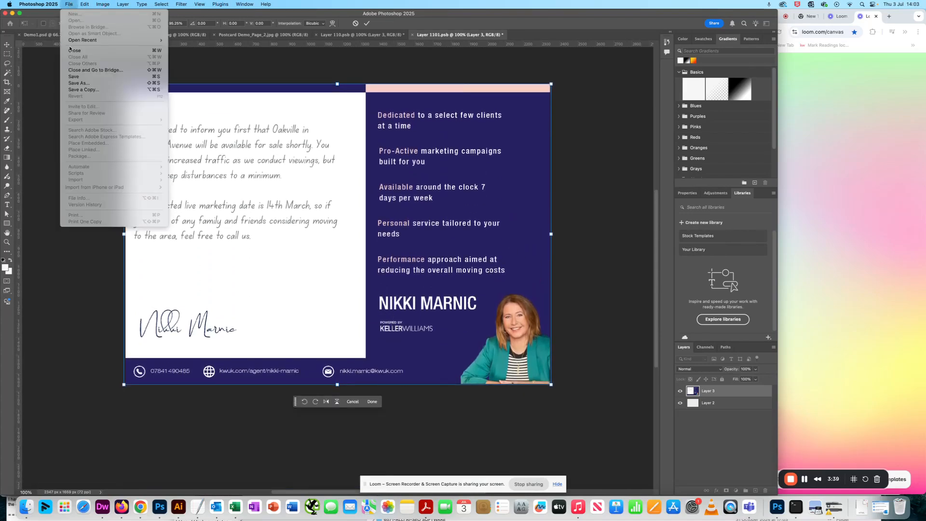
click(80, 77)
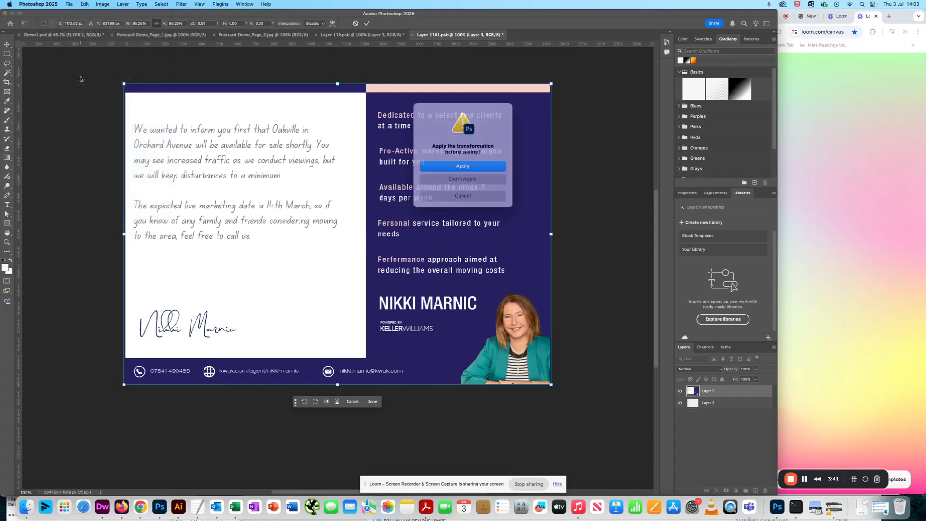
click(466, 167)
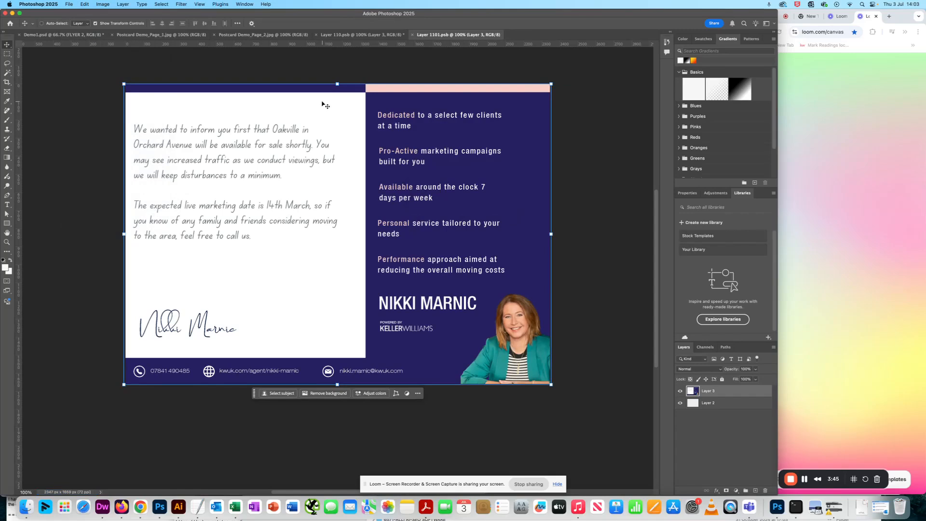
click(47, 35)
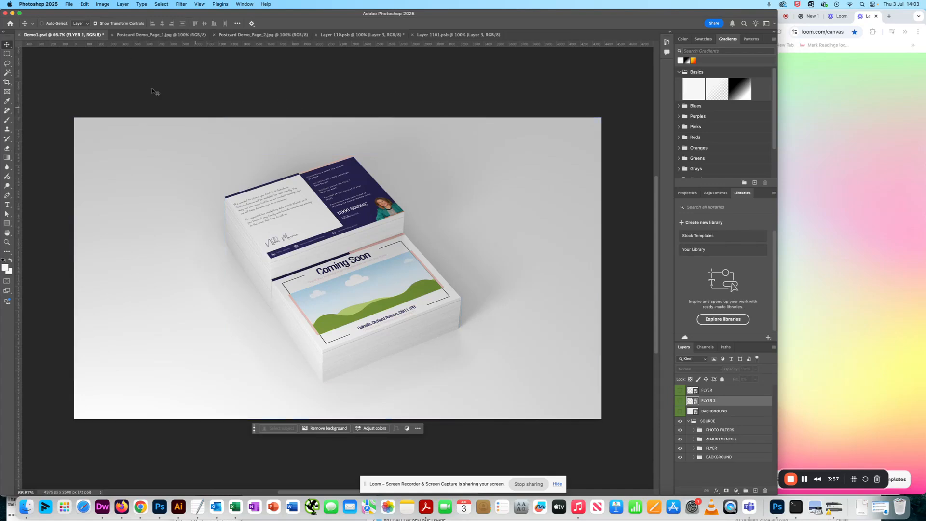
Save the Demo1.psd mockup with both postcard designs in place.
click(69, 4)
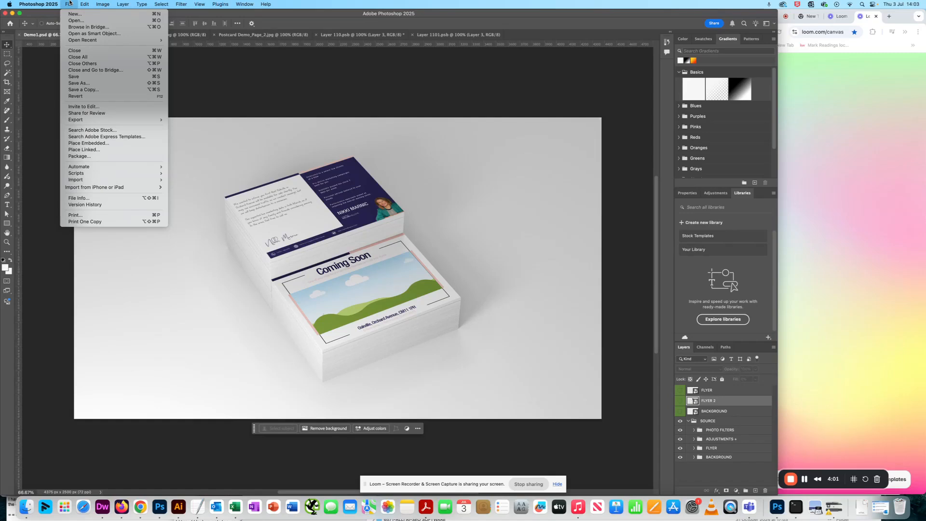
click(77, 78)
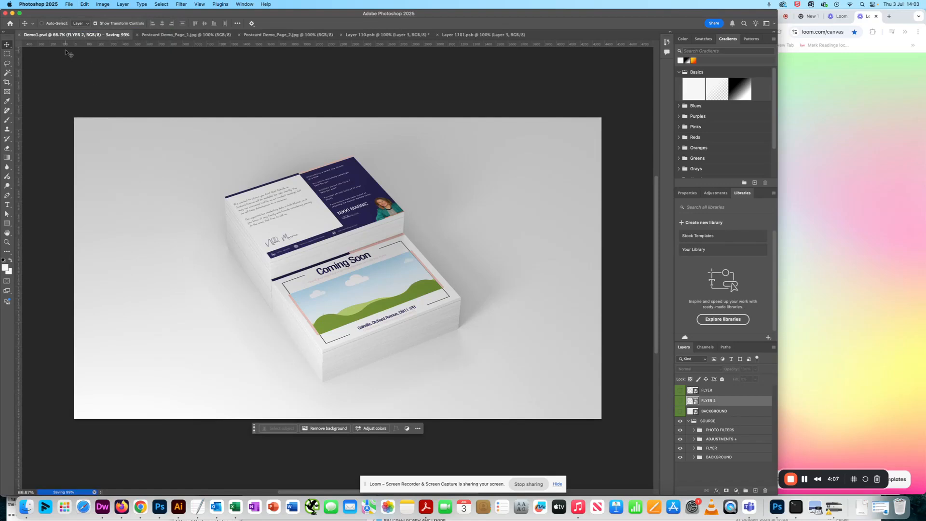
click(69, 4)
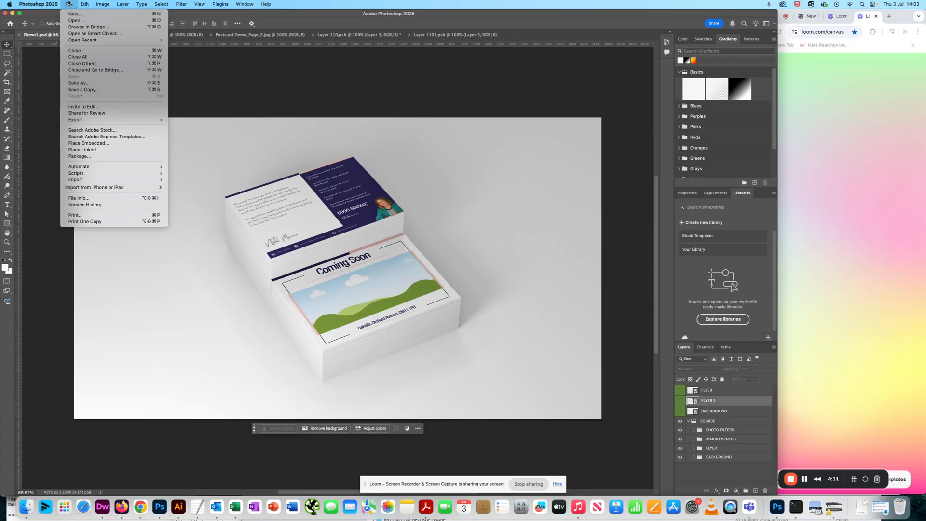
mouse_move(82, 121)
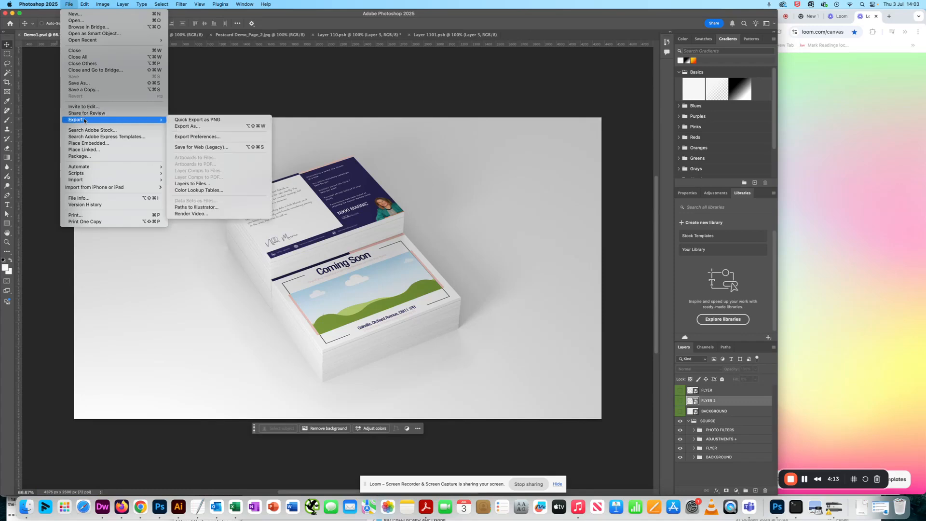
click(214, 125)
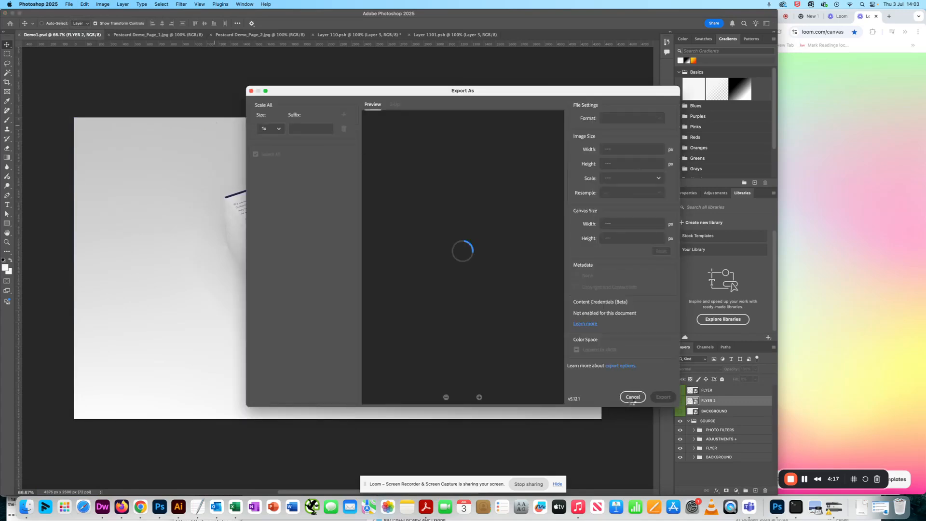
click(632, 397)
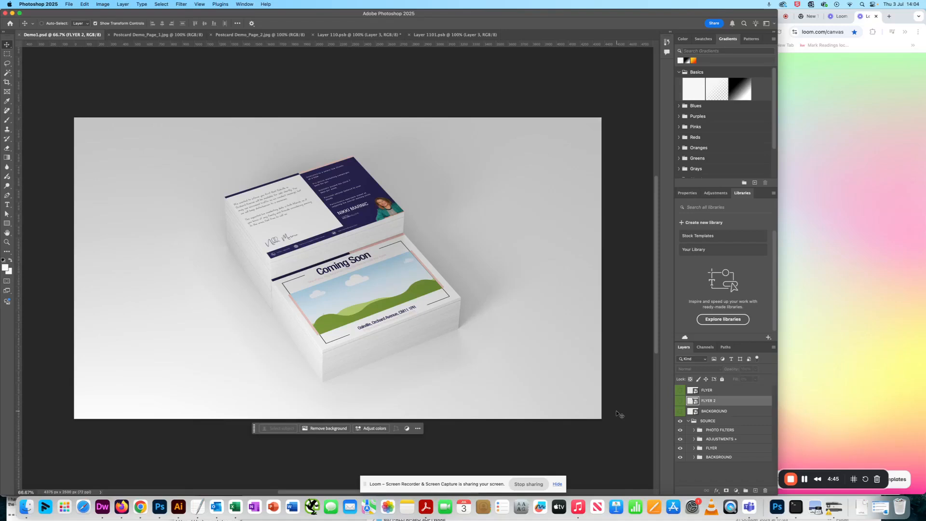
click(820, 378)
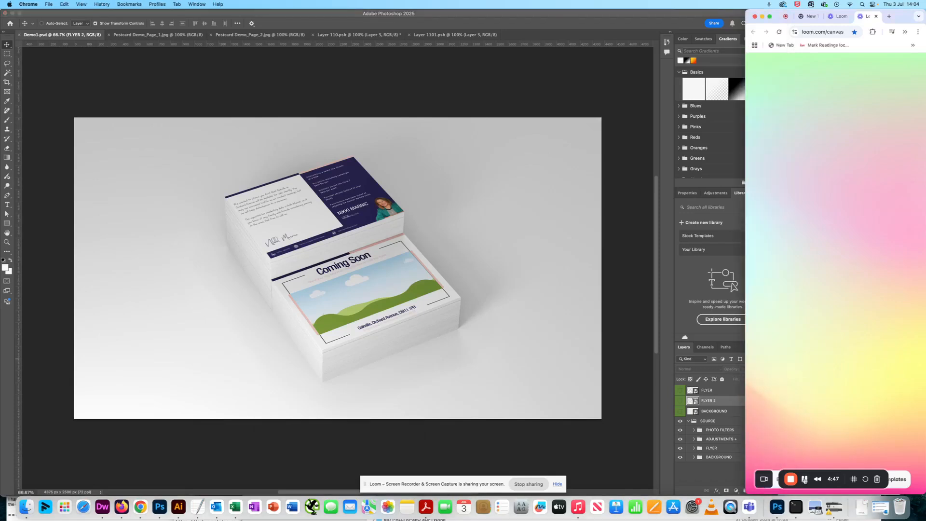
click(803, 479)
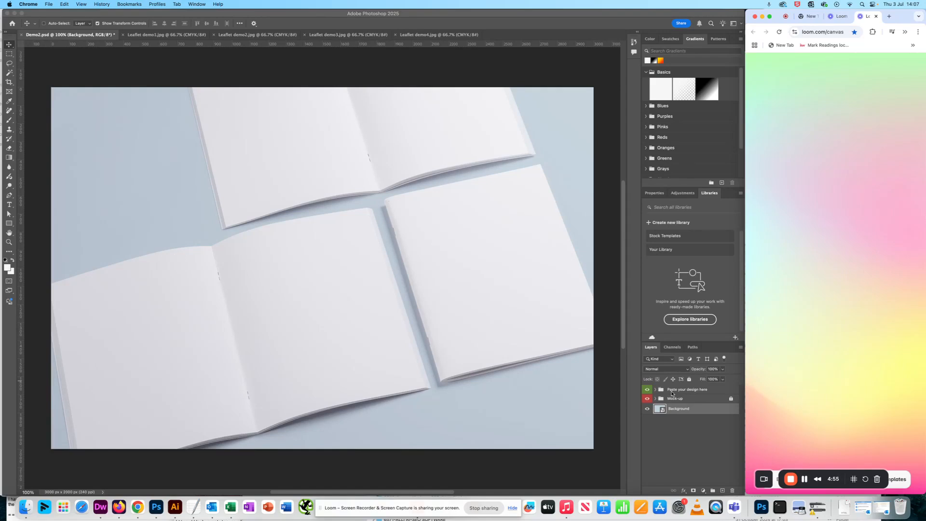
Expand the "Paste your design here" group in Demo2.psd and its Booklet 1, Booklet 2 and Booklet 3 subgroups.
click(662, 432)
click(661, 389)
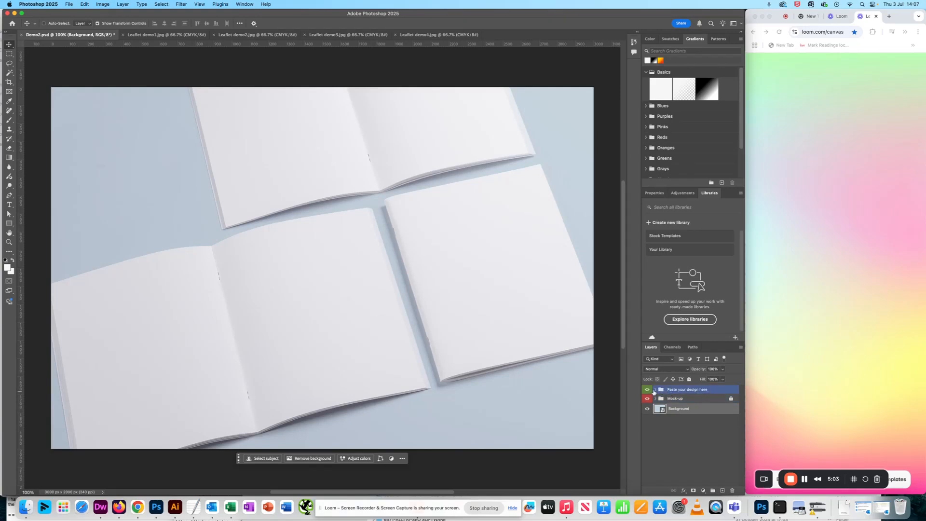
click(655, 390)
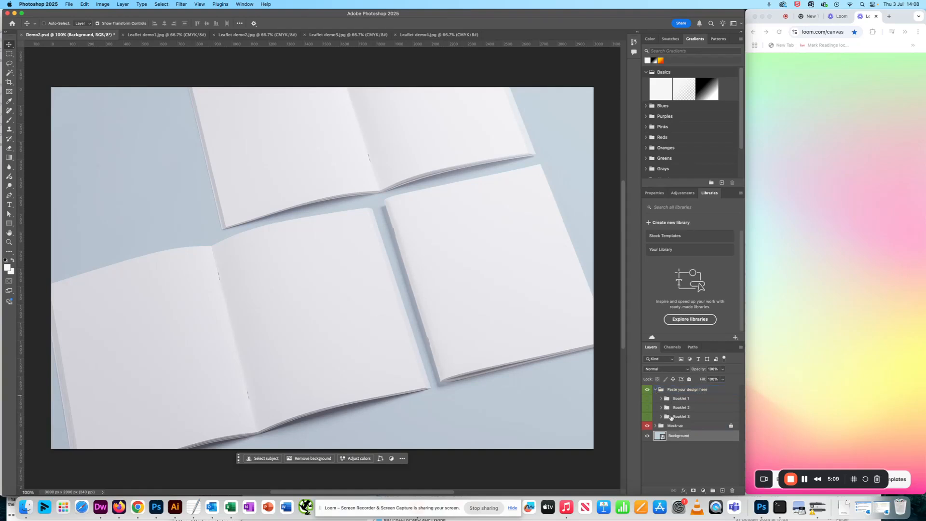
click(660, 398)
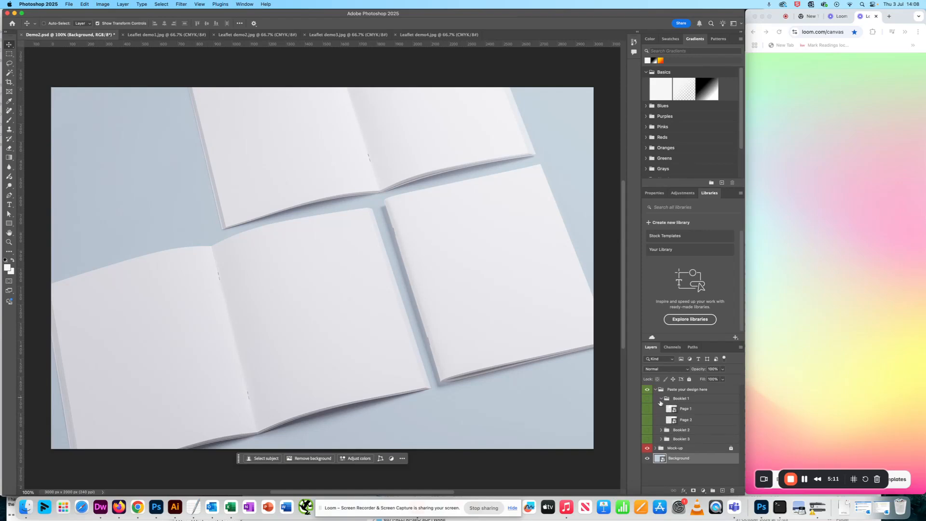
click(661, 430)
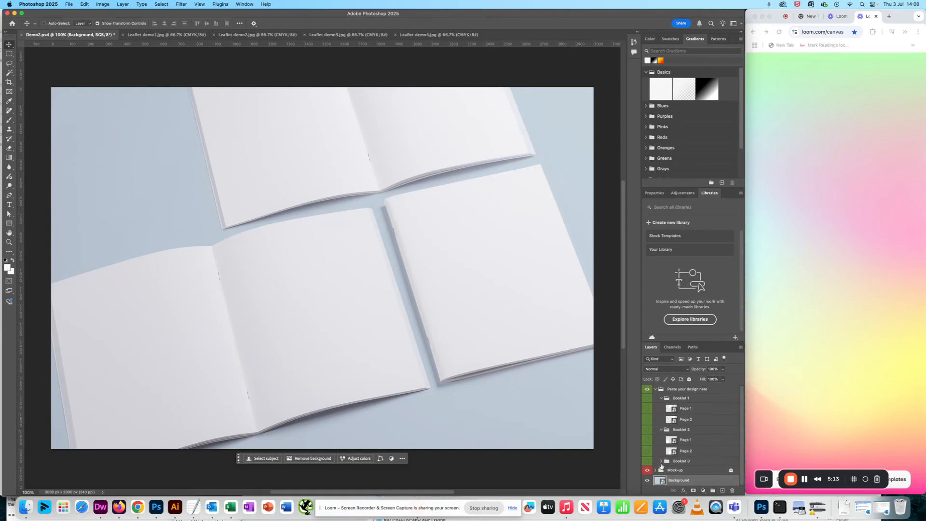
click(661, 461)
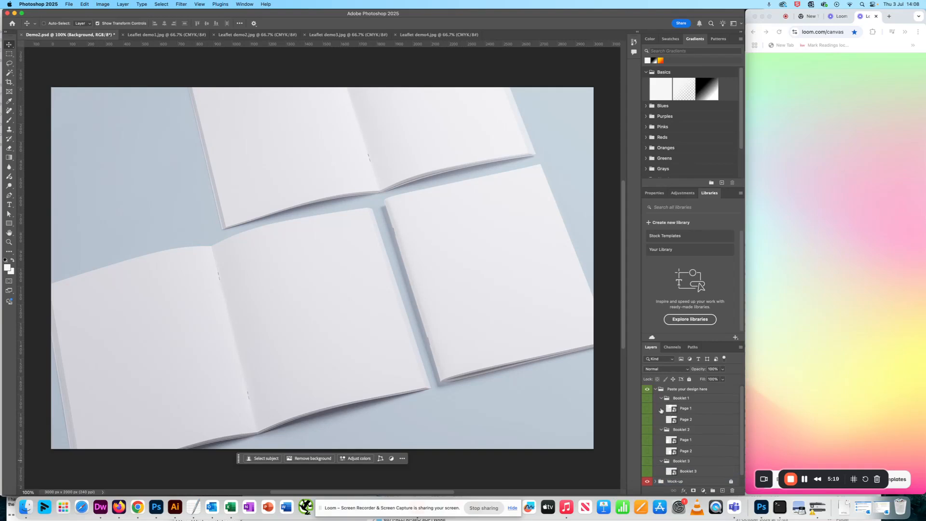
mouse_move(661, 410)
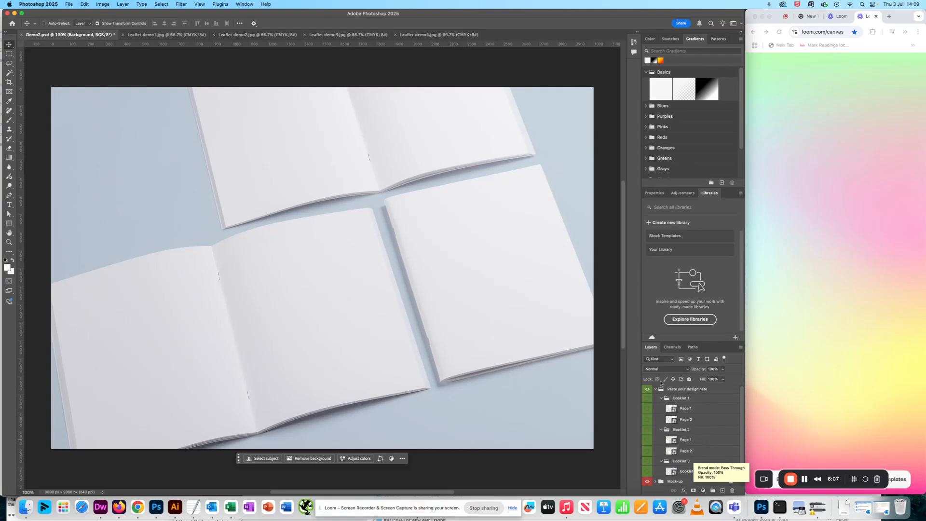
Open the Page 1 smart object of Booklet 2, then select and copy the whole Leaflet demo1.jpg page.
double_click(668, 439)
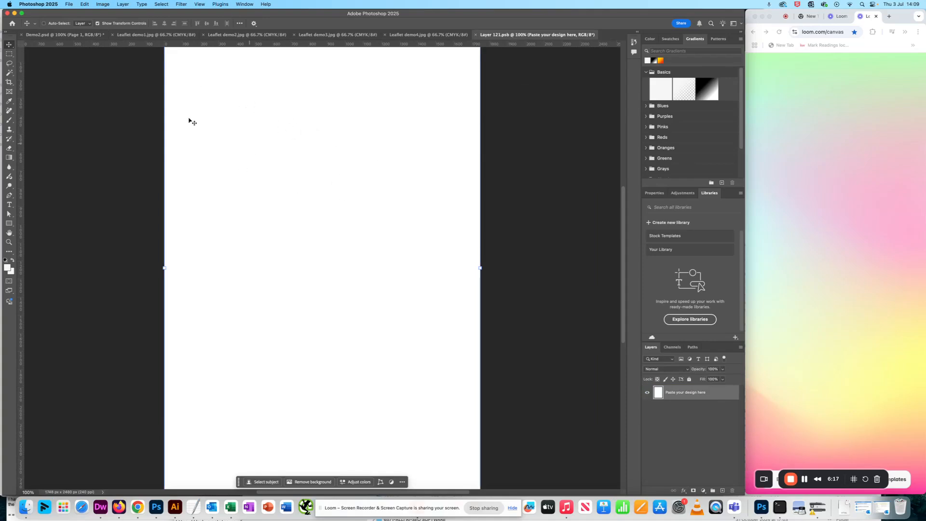
click(141, 36)
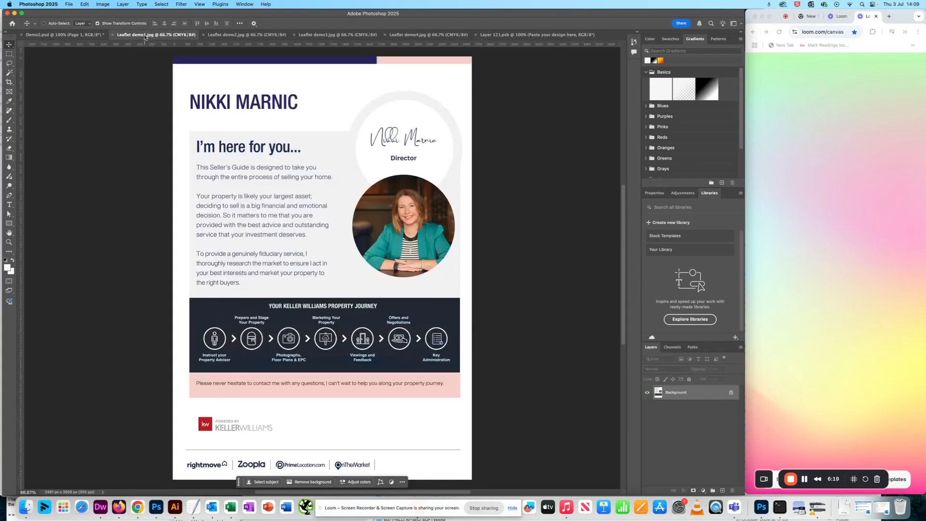
key(super+a)
click(9, 54)
drag(169, 57, 531, 511)
scroll(116, 95, up, 5)
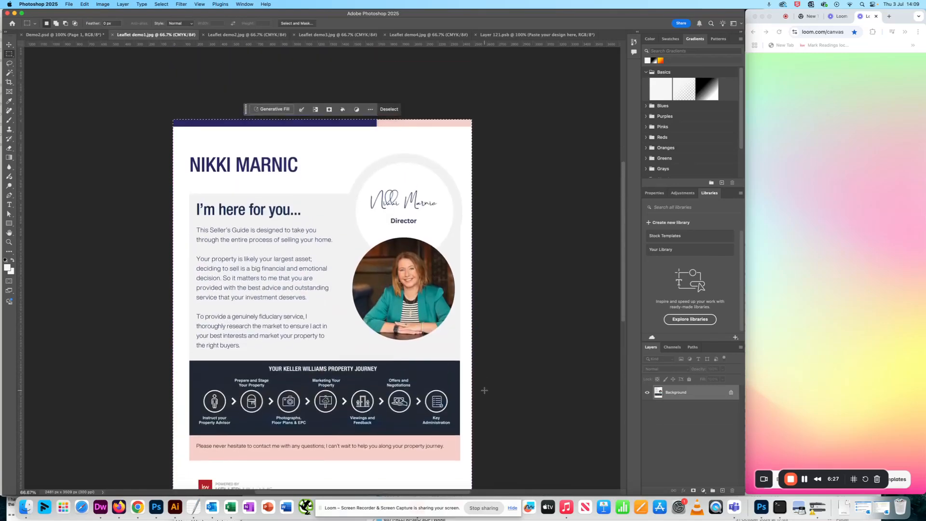
click(84, 3)
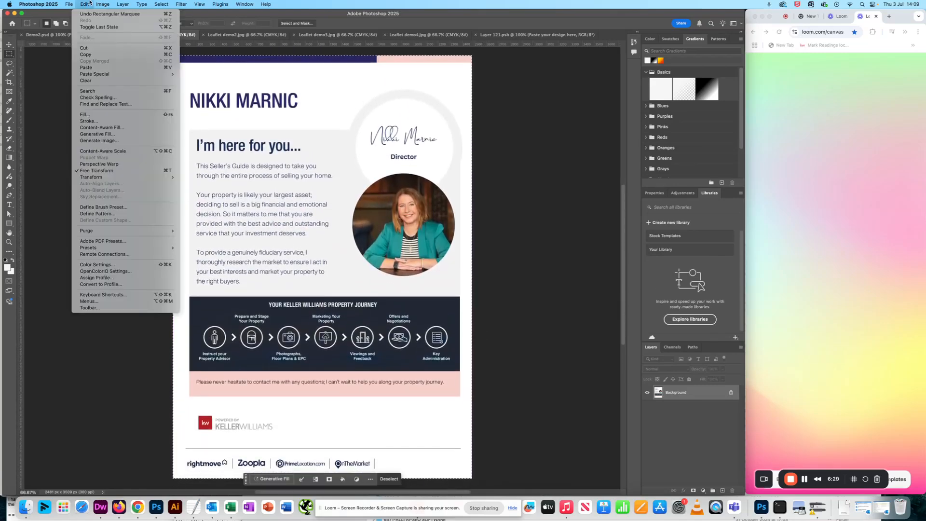
click(93, 56)
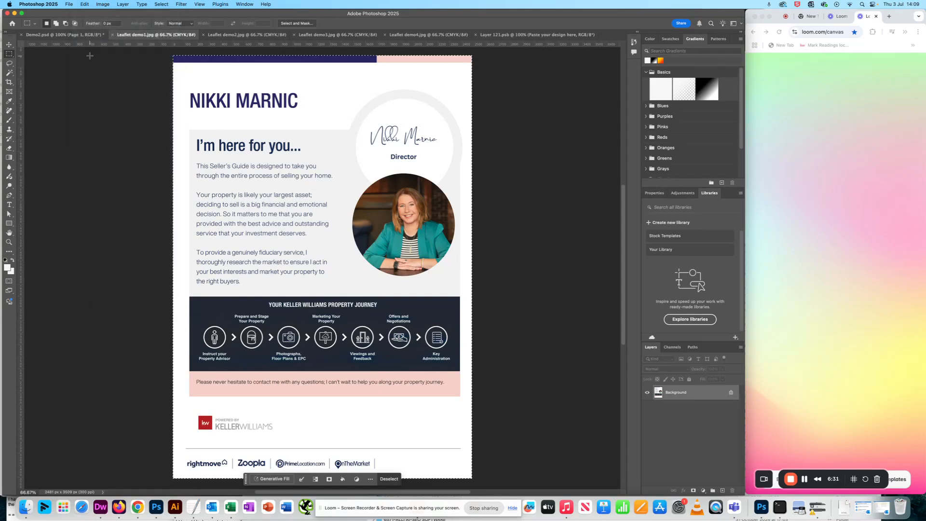
Paste the copied leaflet page into Layer 121.psb above the "Paste your design here" layer.
click(516, 35)
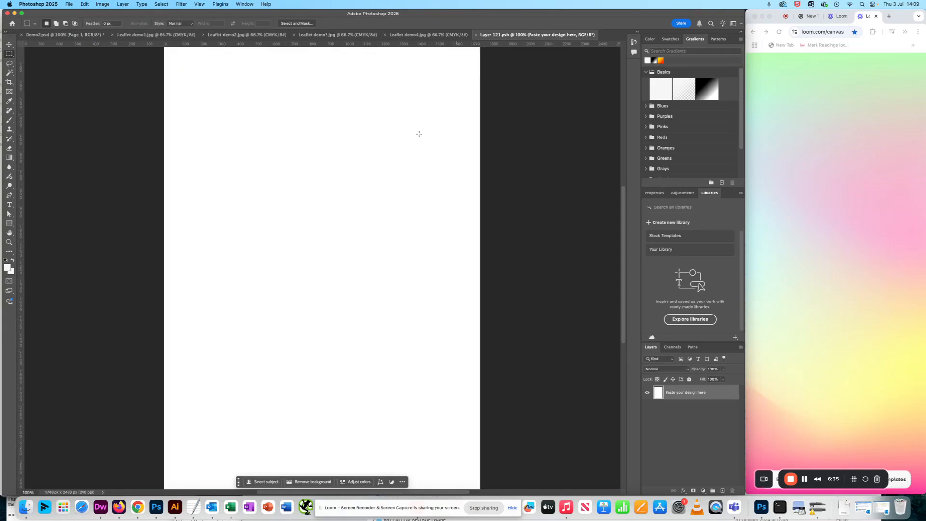
click(85, 3)
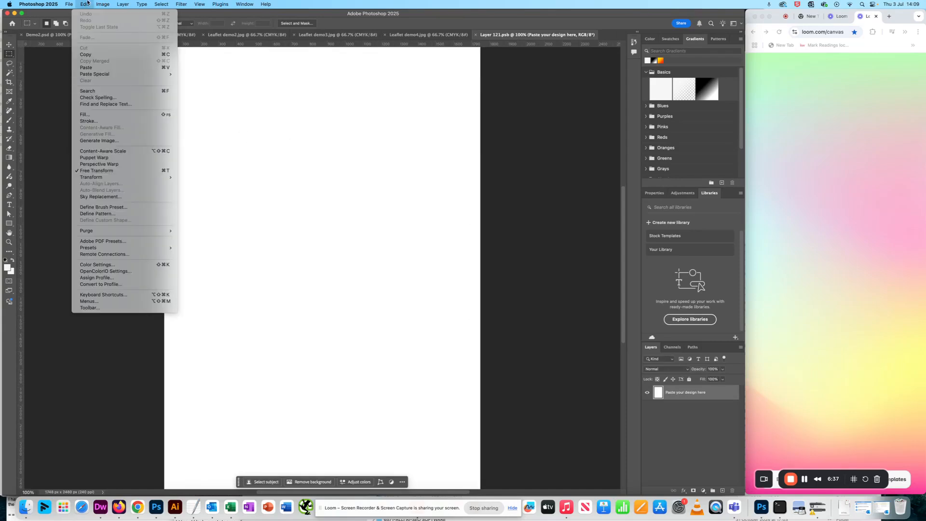
click(85, 67)
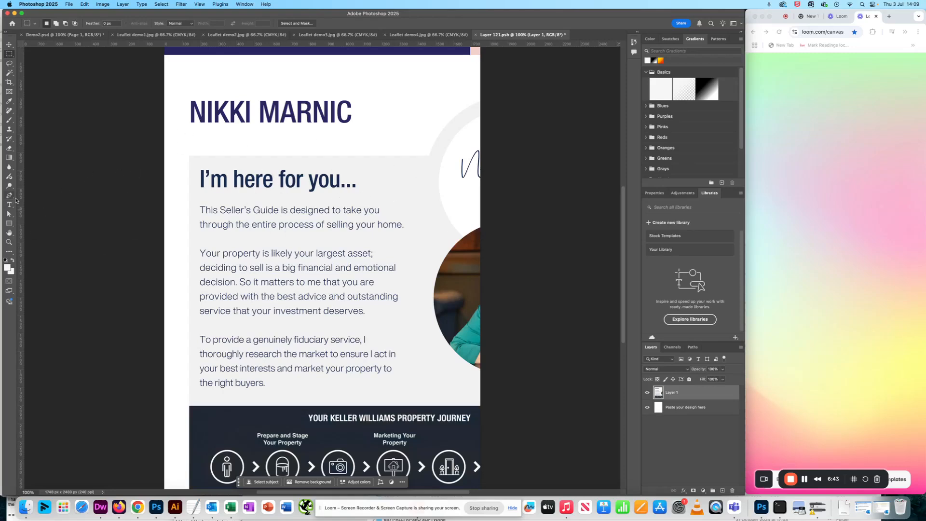
Scale the pasted leaflet page down proportionally to about 70.77% so it fits the Layer 121.psb canvas, and apply the transformation.
click(9, 242)
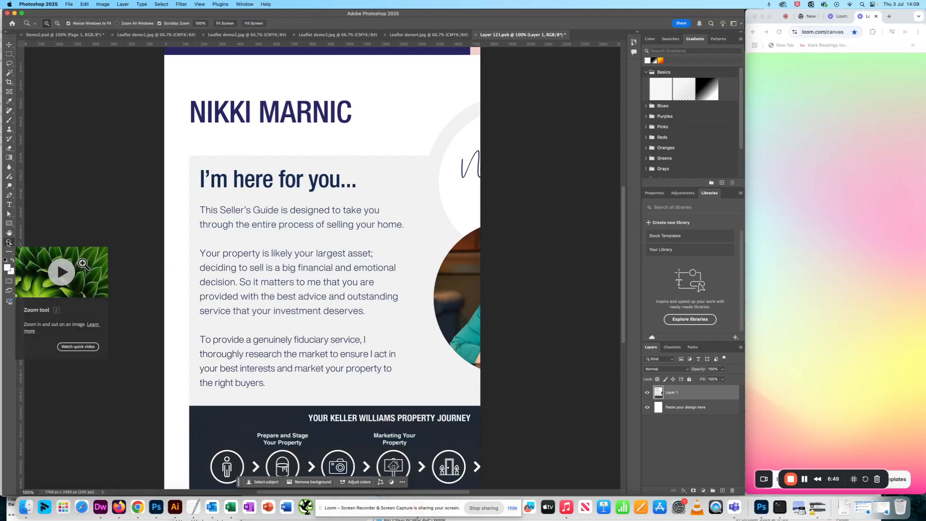
click(109, 212)
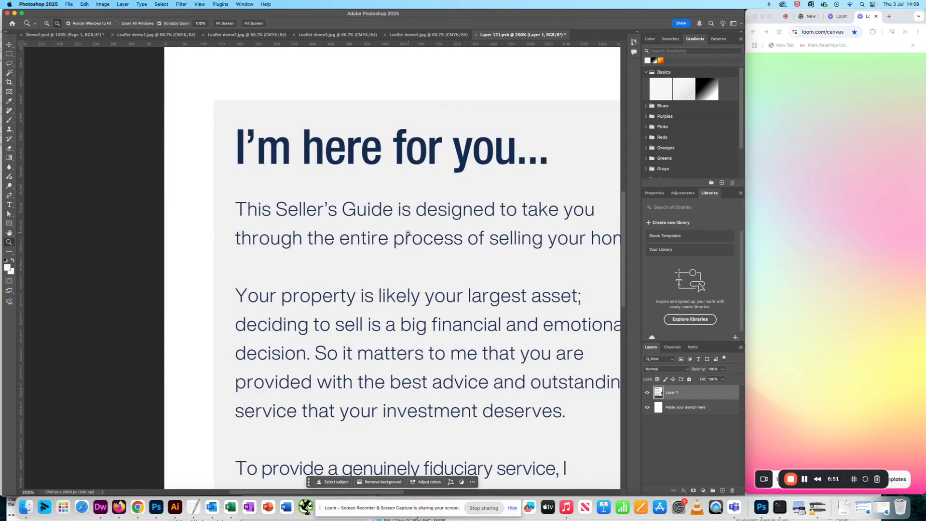
drag(427, 239, 383, 239)
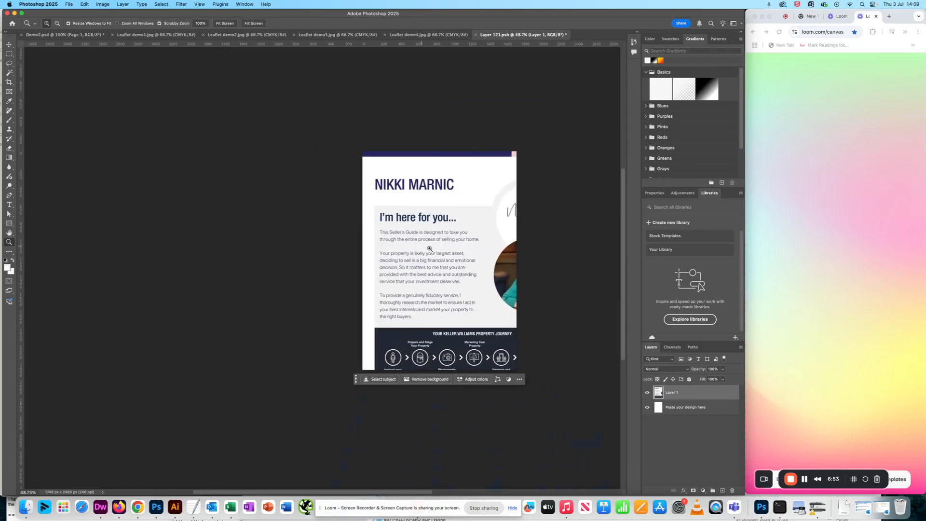
drag(527, 268, 465, 249)
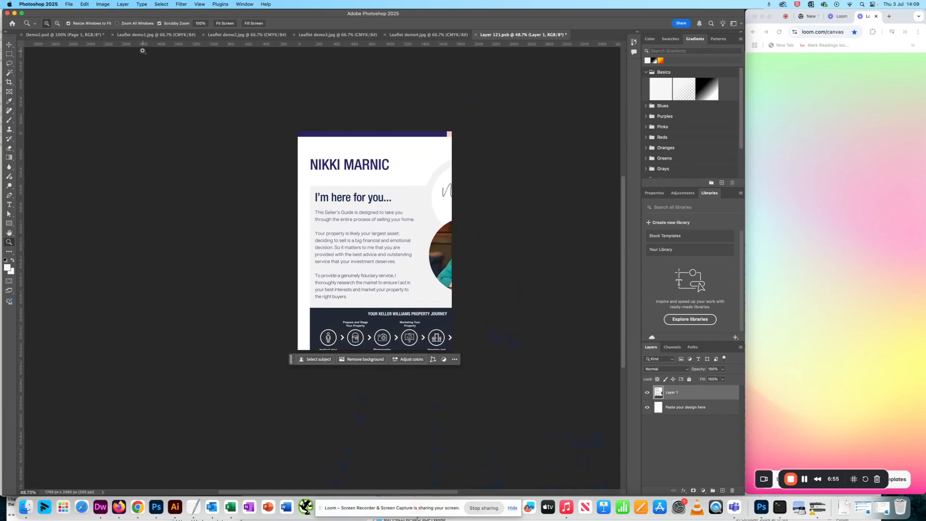
click(9, 44)
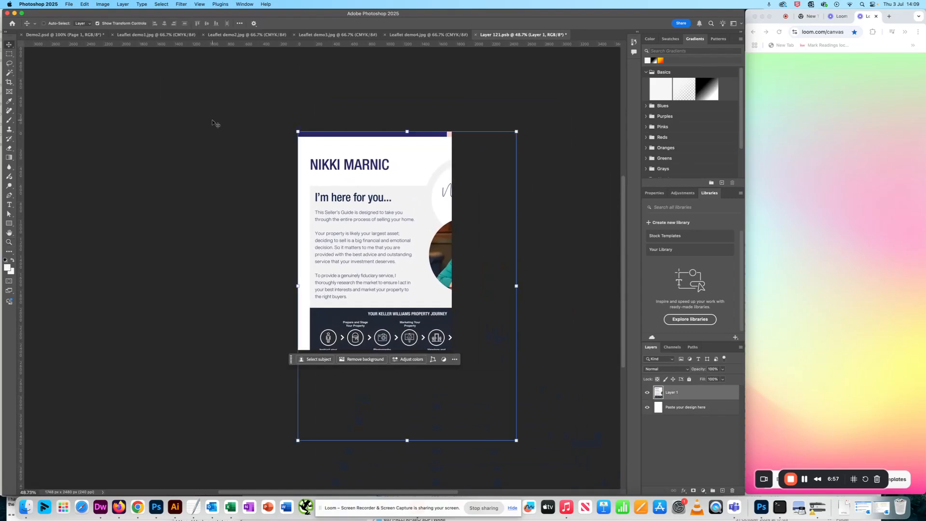
drag(514, 440, 446, 356)
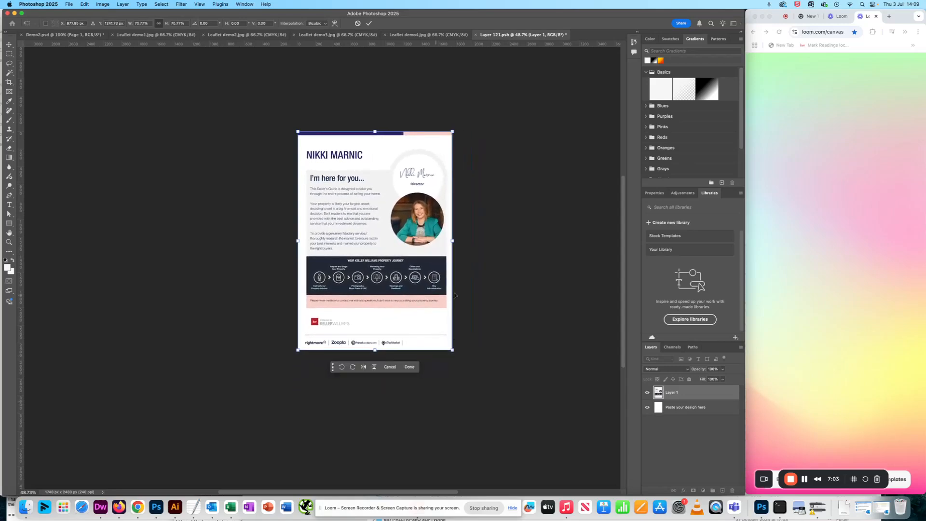
key(Return)
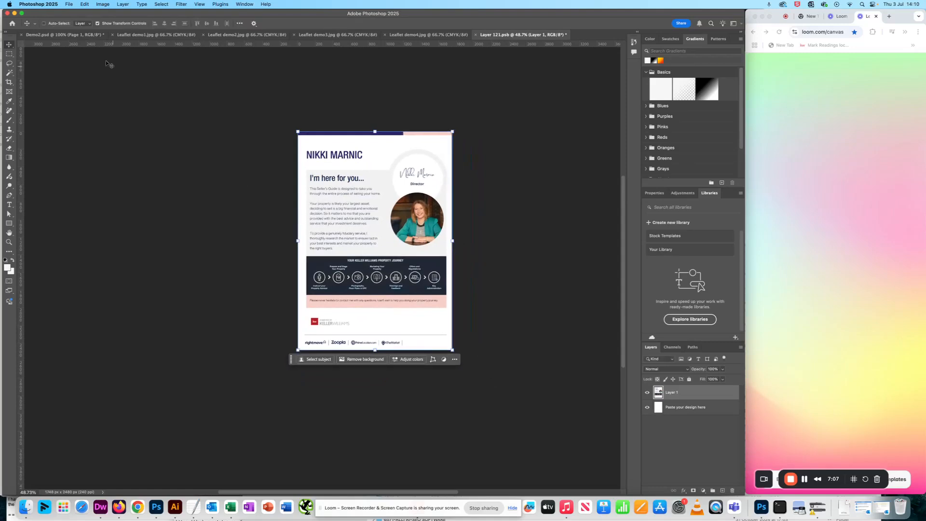
Save Layer 121.psb, check the page on the Demo2.psd mockup, and close the smart object file.
click(70, 4)
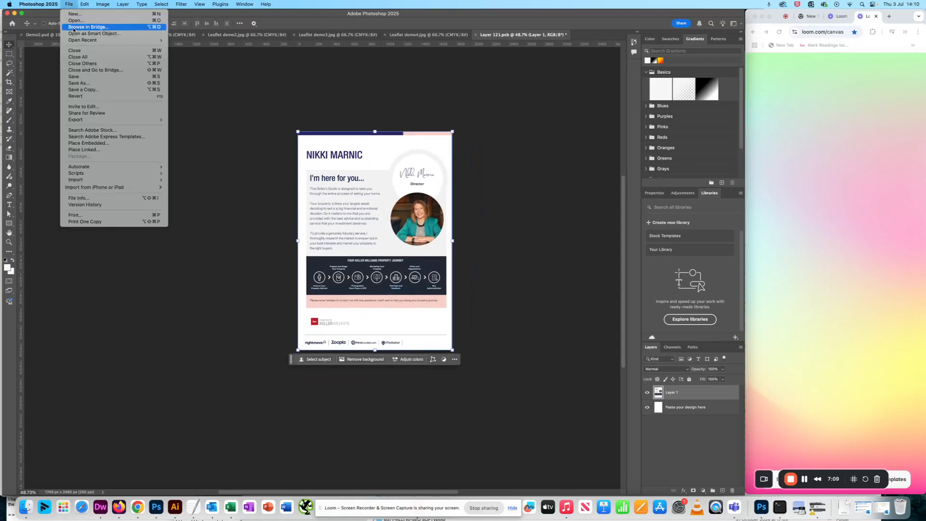
click(78, 77)
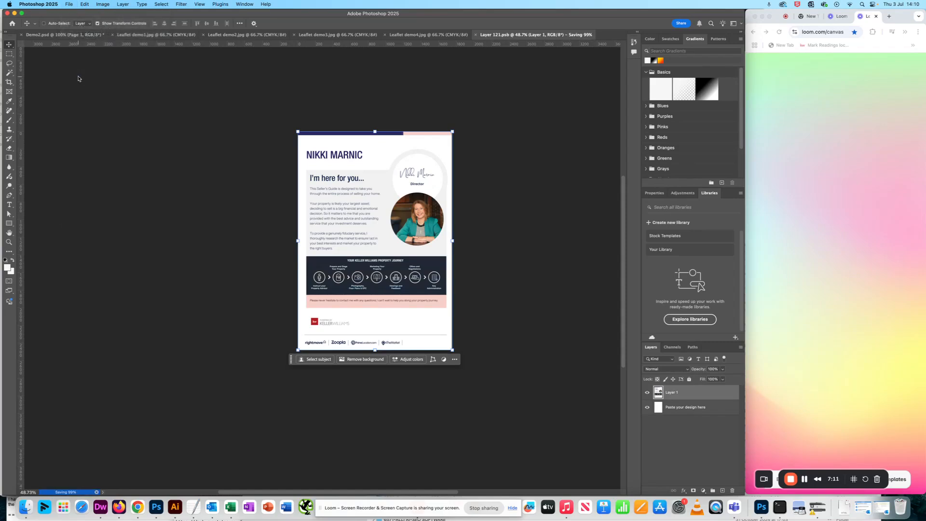
click(53, 34)
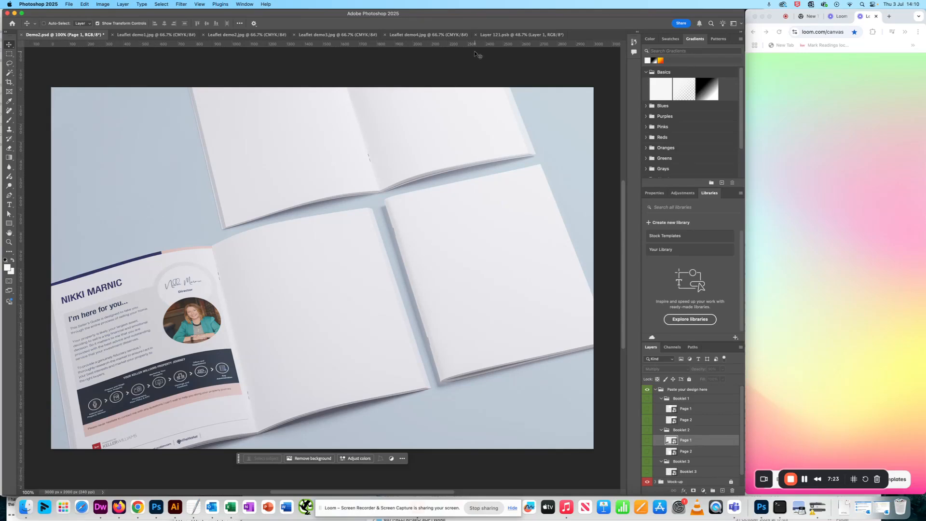
click(495, 37)
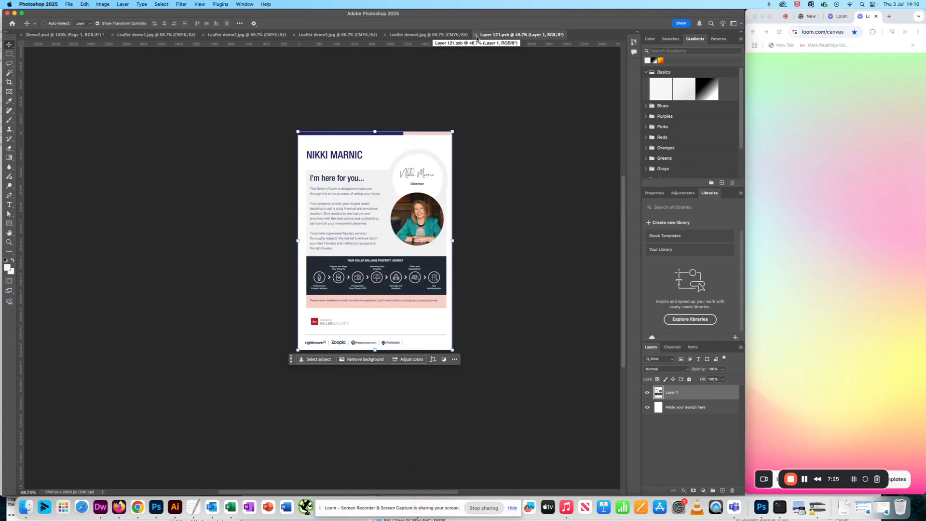
click(475, 34)
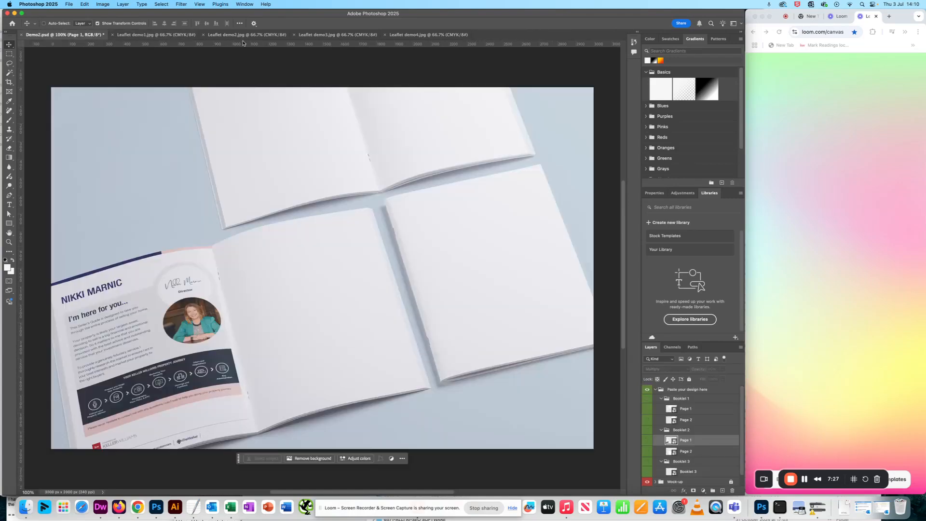
Open the Page 2 smart object of Booklet 2, then select and copy the whole Leaflet demo2.jpg page.
double_click(670, 451)
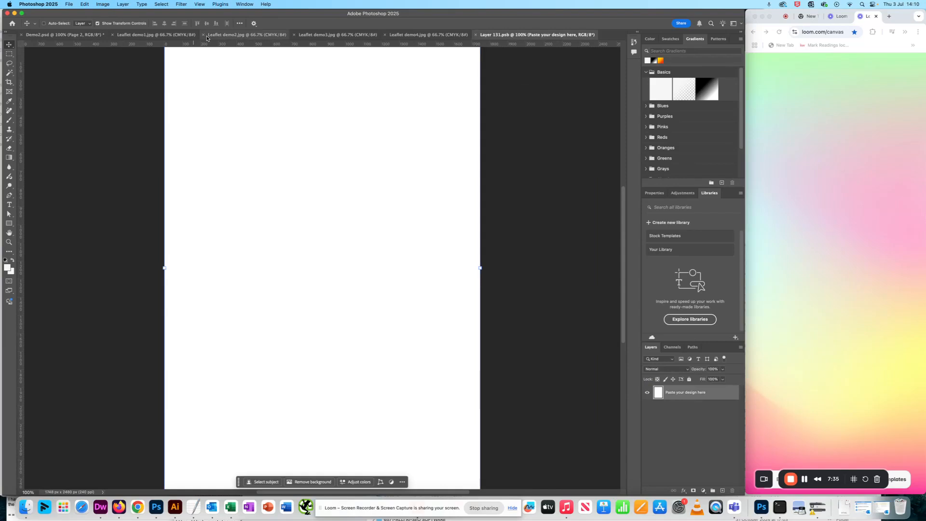
click(239, 35)
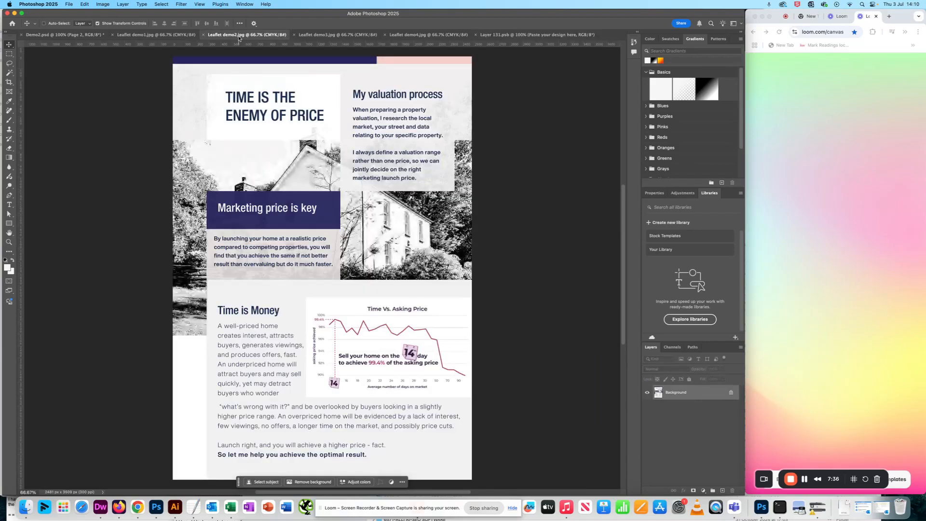
click(9, 54)
drag(173, 57, 510, 476)
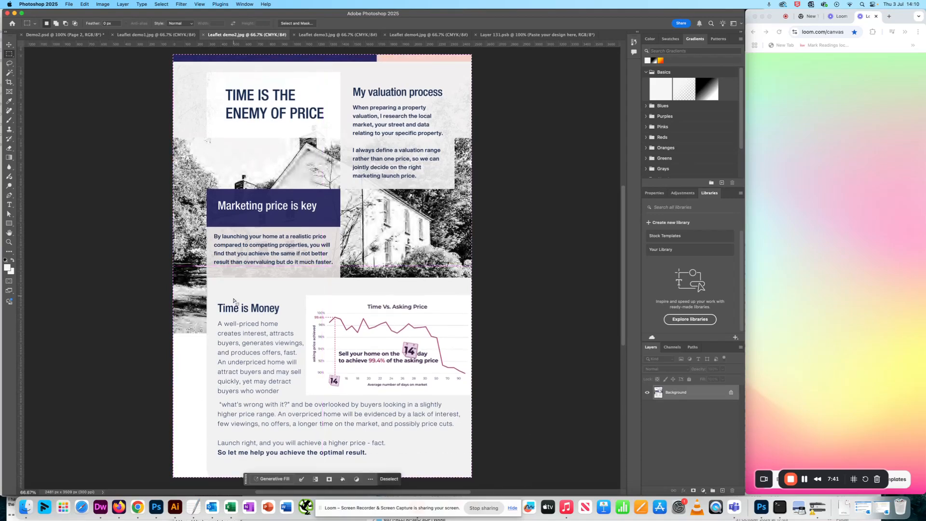
click(84, 4)
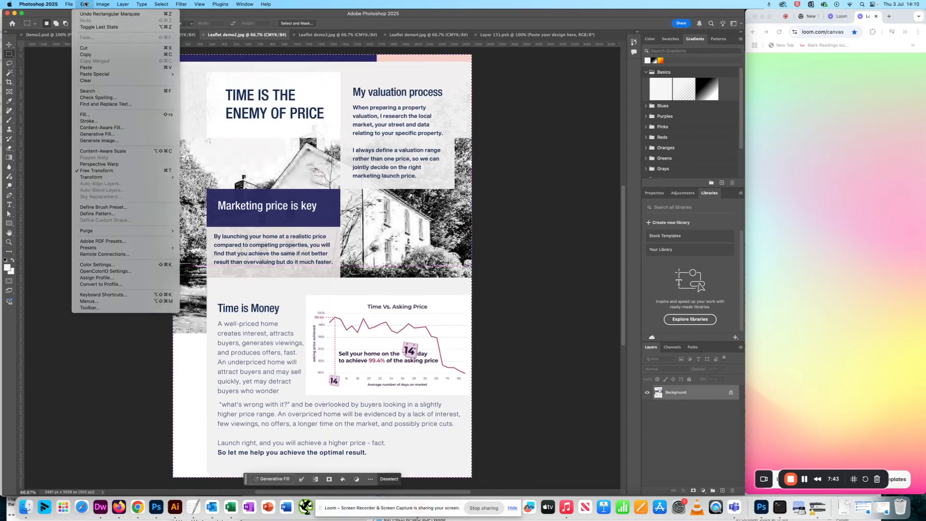
click(76, 54)
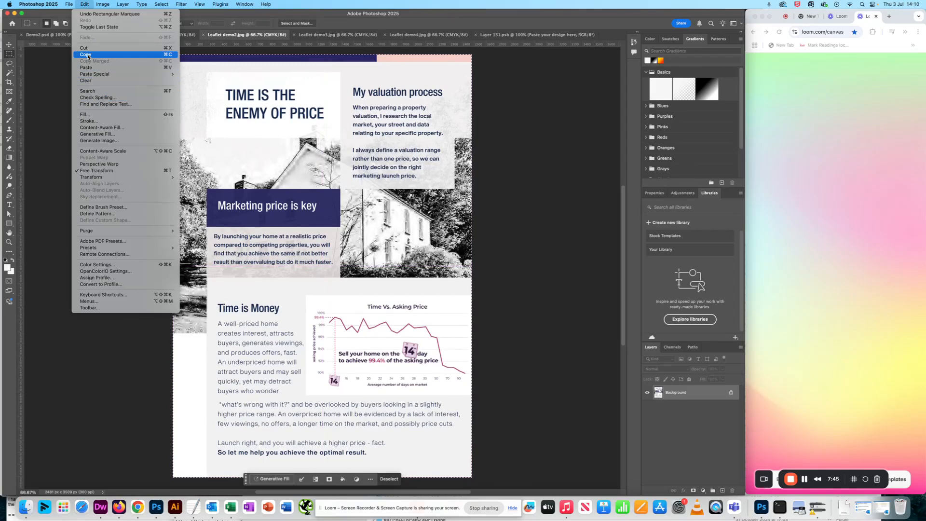
Paste the copied leaflet page into Layer 131.psb above the "Paste your design here" layer.
click(539, 34)
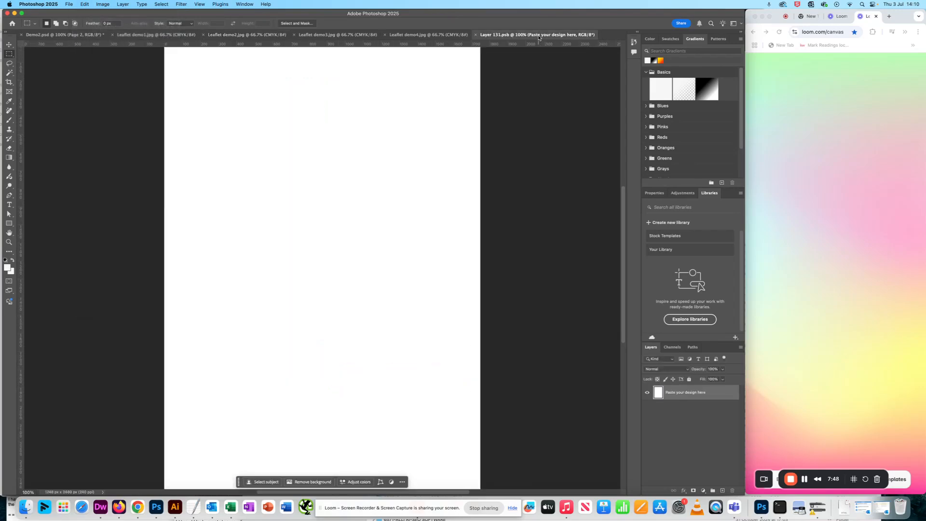
click(85, 4)
click(86, 68)
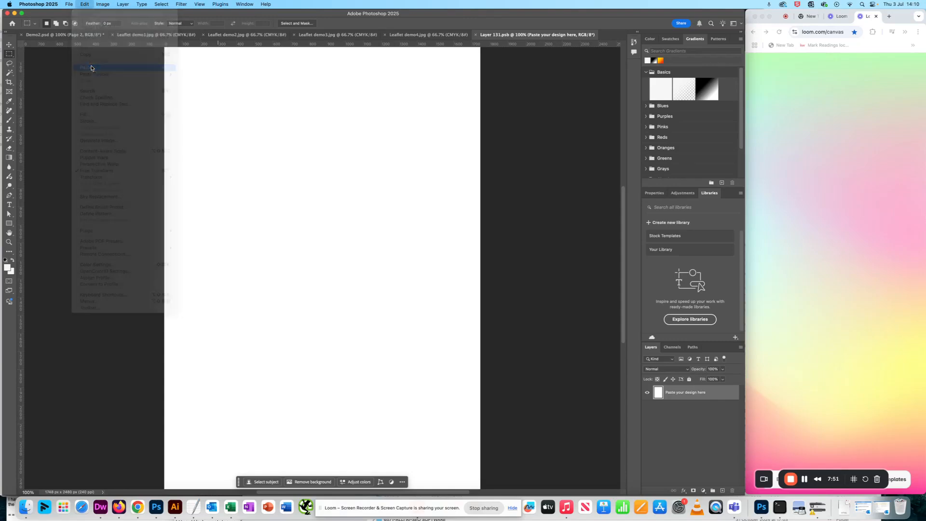
Scale the pasted leaflet page down proportionally so it fits the Layer 131.psb canvas, and apply the transformation.
click(10, 243)
key(alt)
alt+click(334, 289)
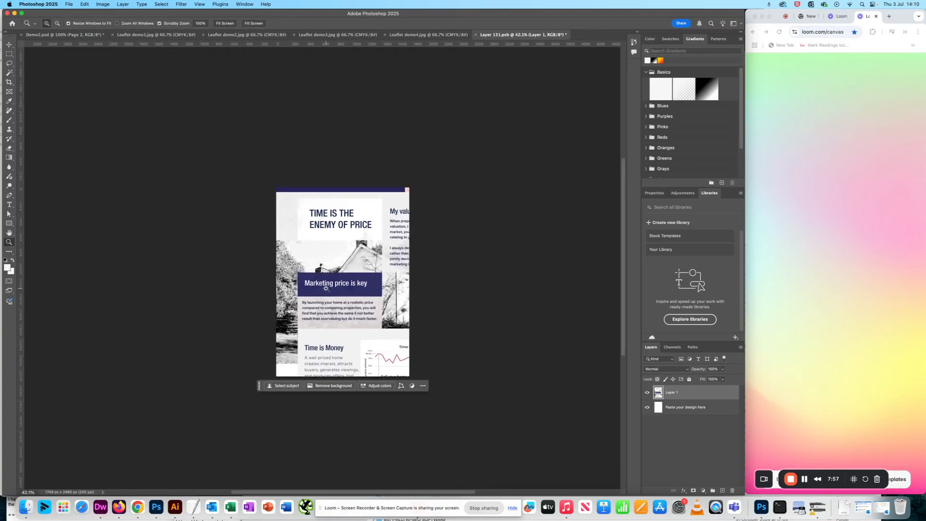
click(10, 45)
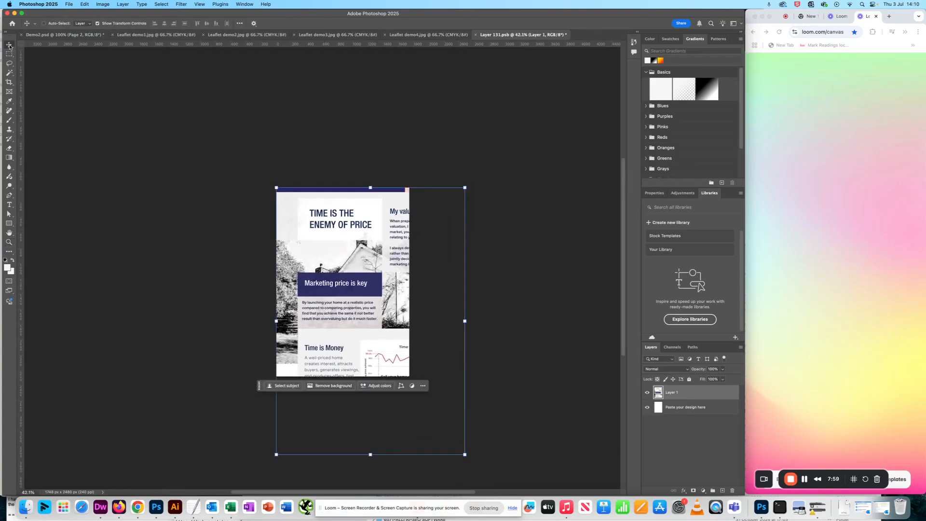
drag(465, 454, 405, 380)
click(253, 298)
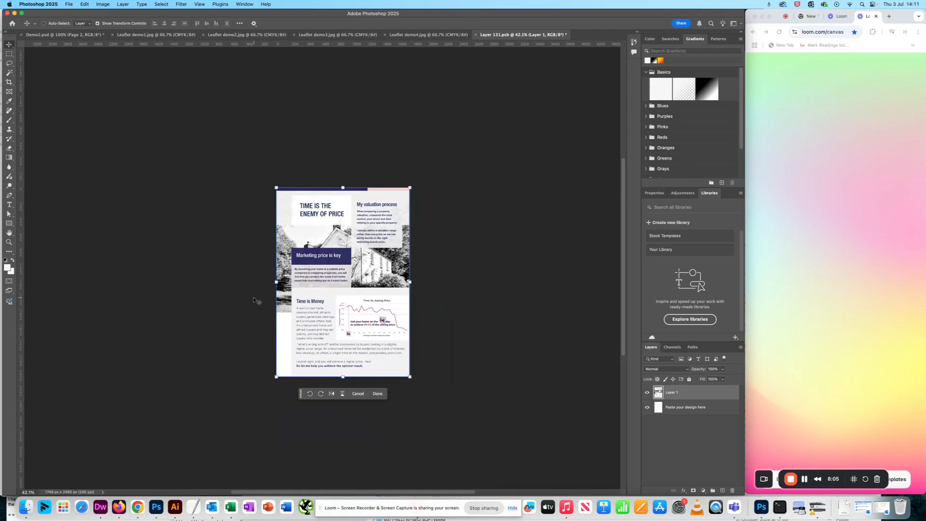
Save Layer 131.psb and check the page on the Demo2.psd booklet mockup.
click(83, 3)
mouse_move(69, 4)
click(77, 77)
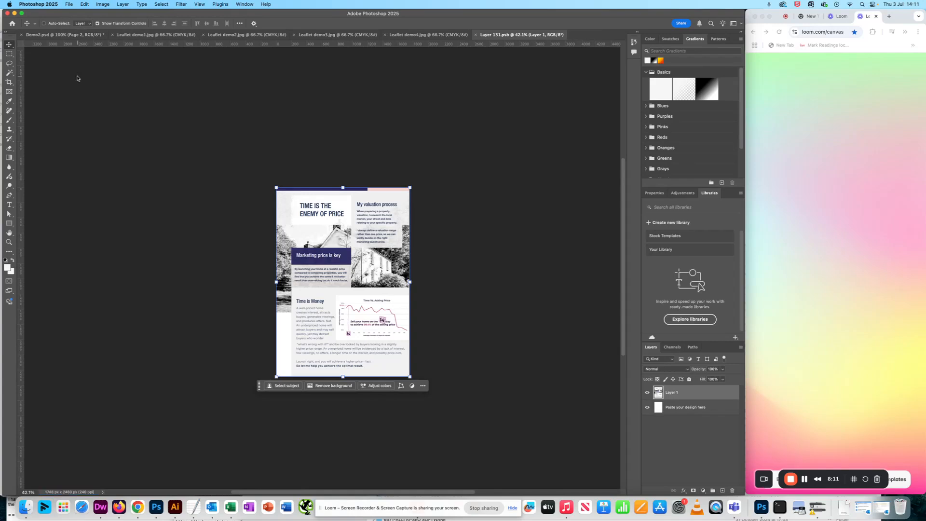
click(51, 36)
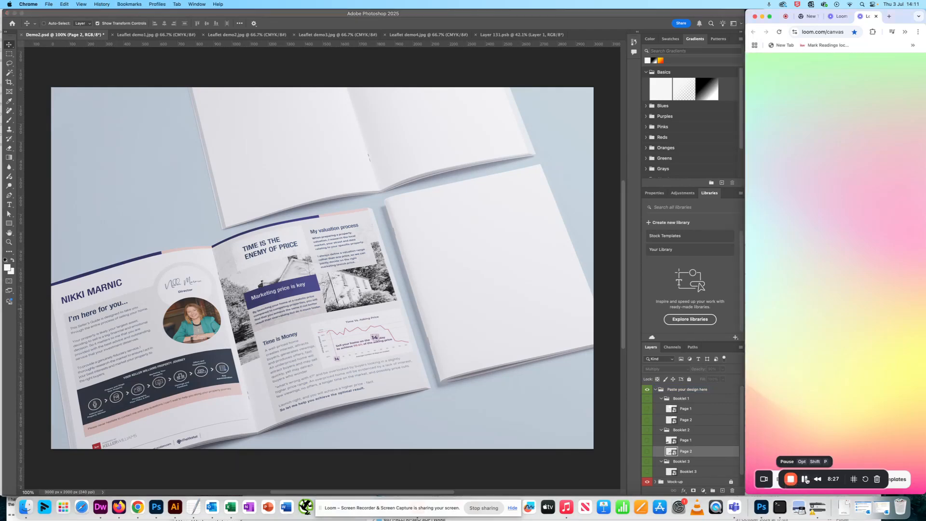
click(804, 479)
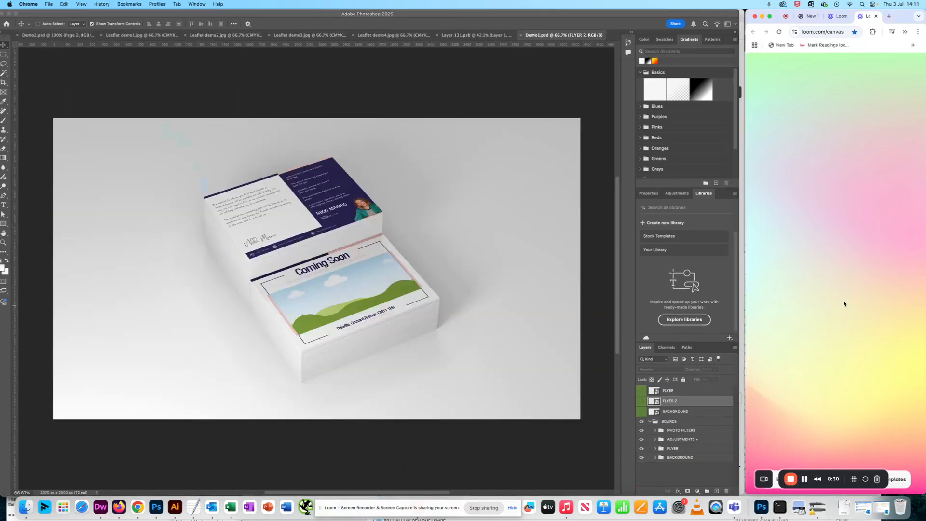